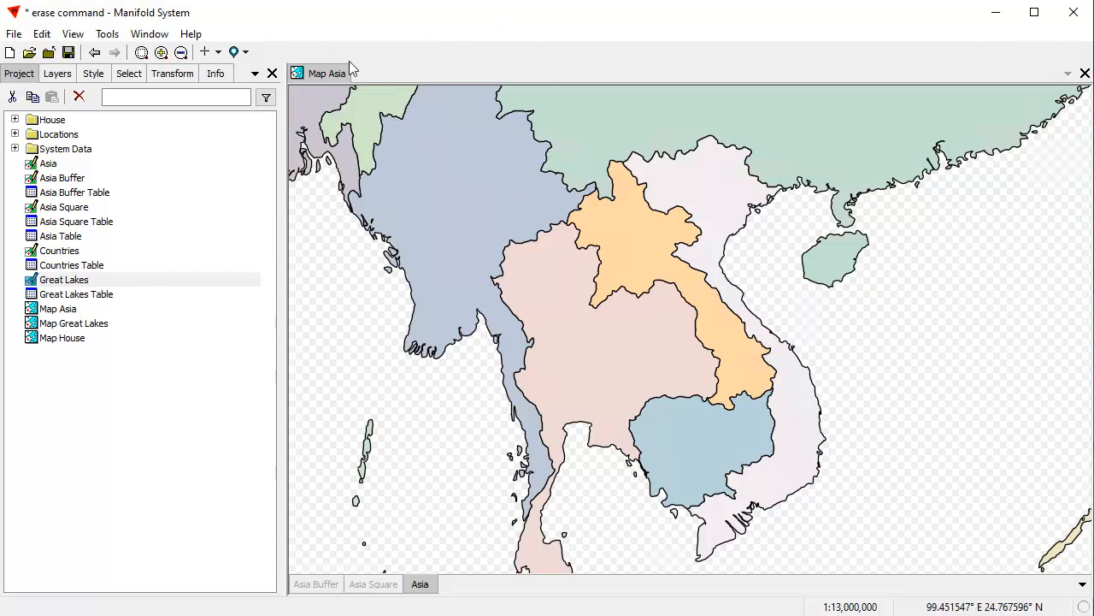
Step: Draw a triangular area inside the blue-grey country west of Thailand and erase it from the Asia layer
click(218, 52)
click(257, 90)
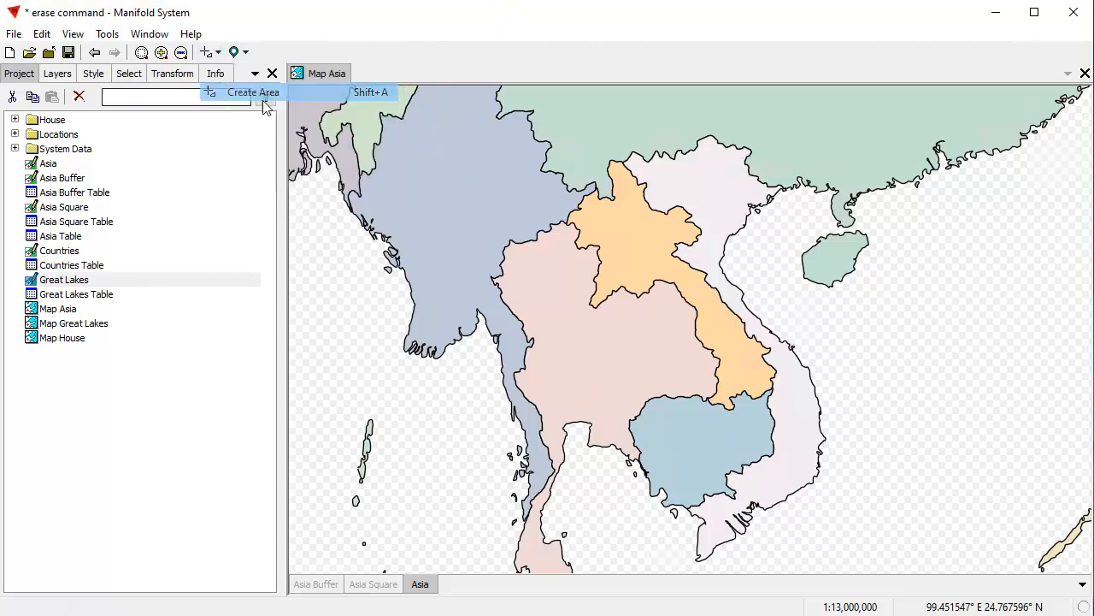
click(415, 160)
click(452, 242)
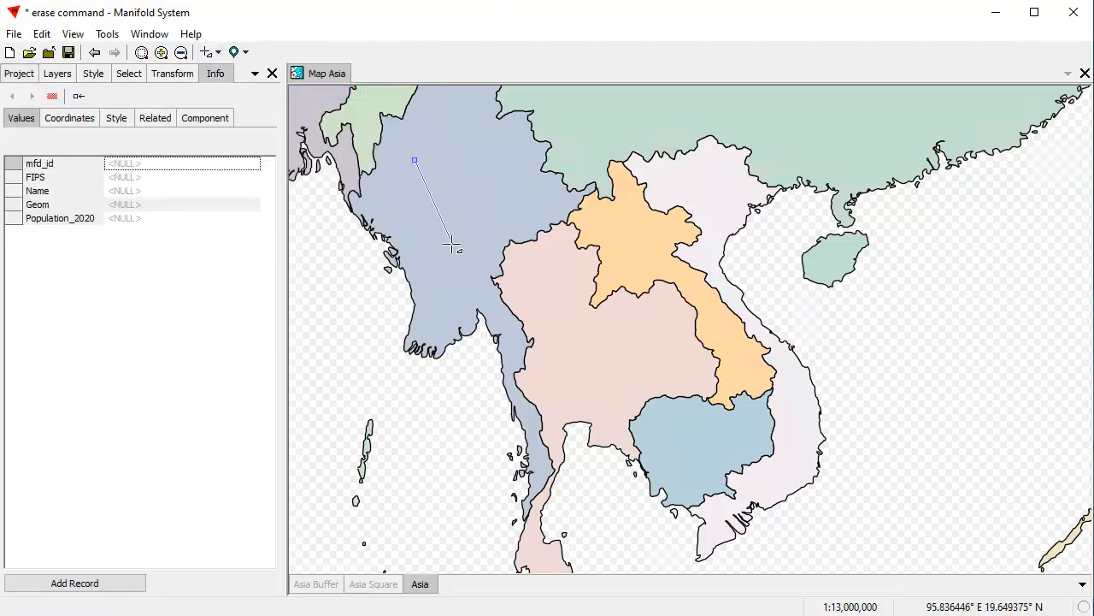
click(509, 159)
right_click(509, 158)
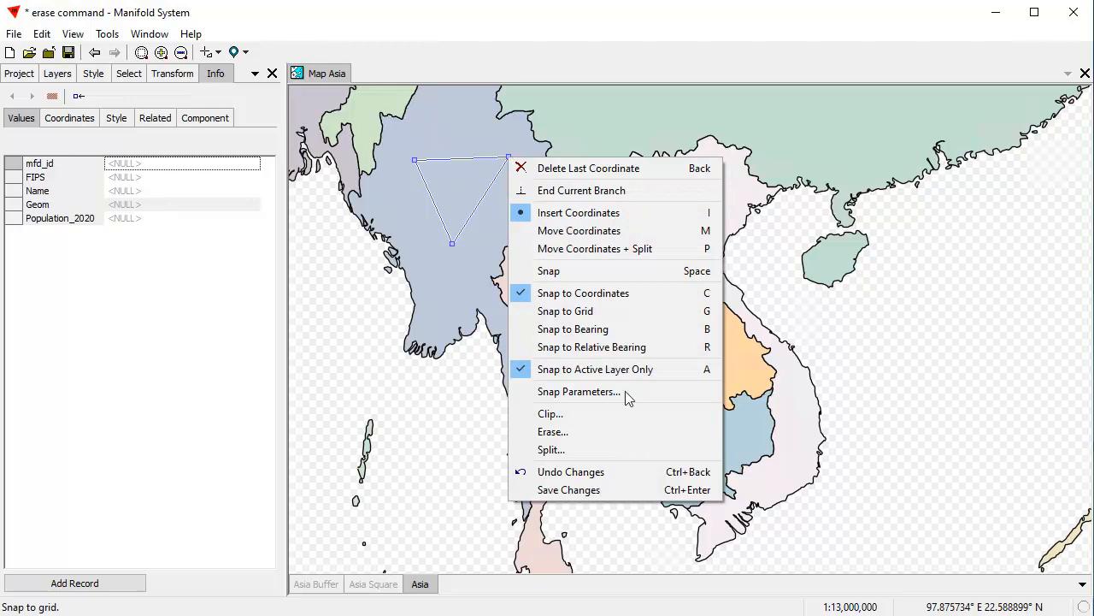
click(601, 434)
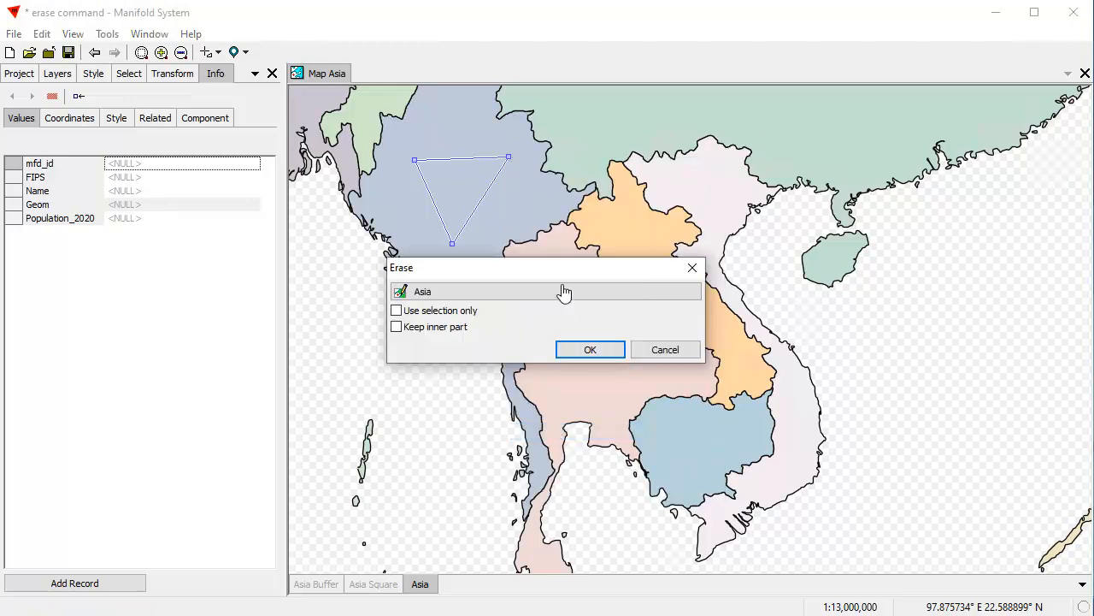
click(590, 350)
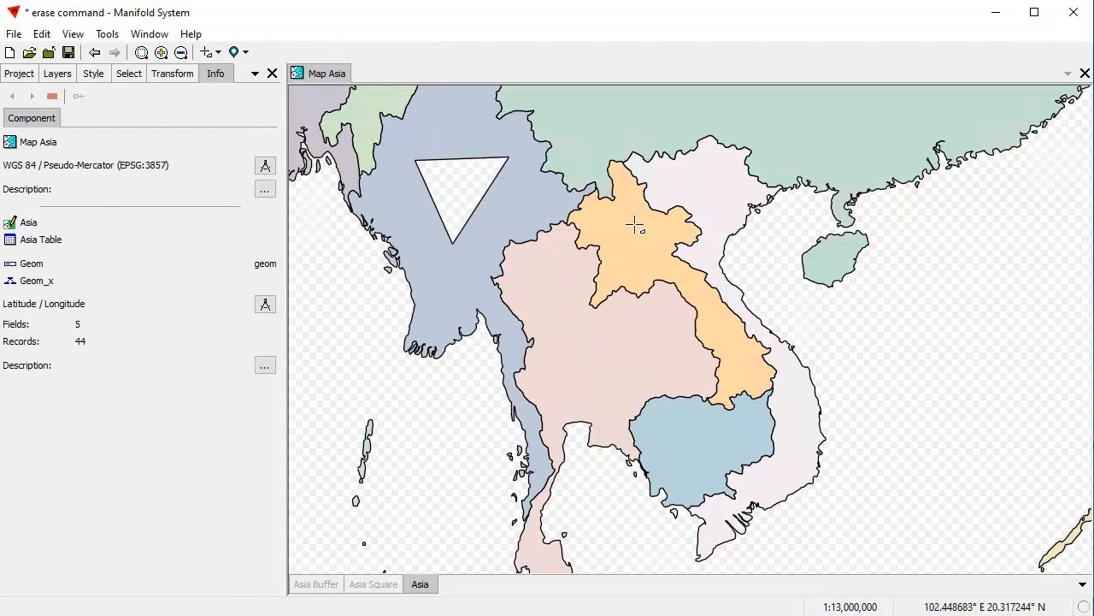
Step: Select the orange country and erase a drawn triangle overlapping its northern end from the Asia layer, using the selection only
click(218, 53)
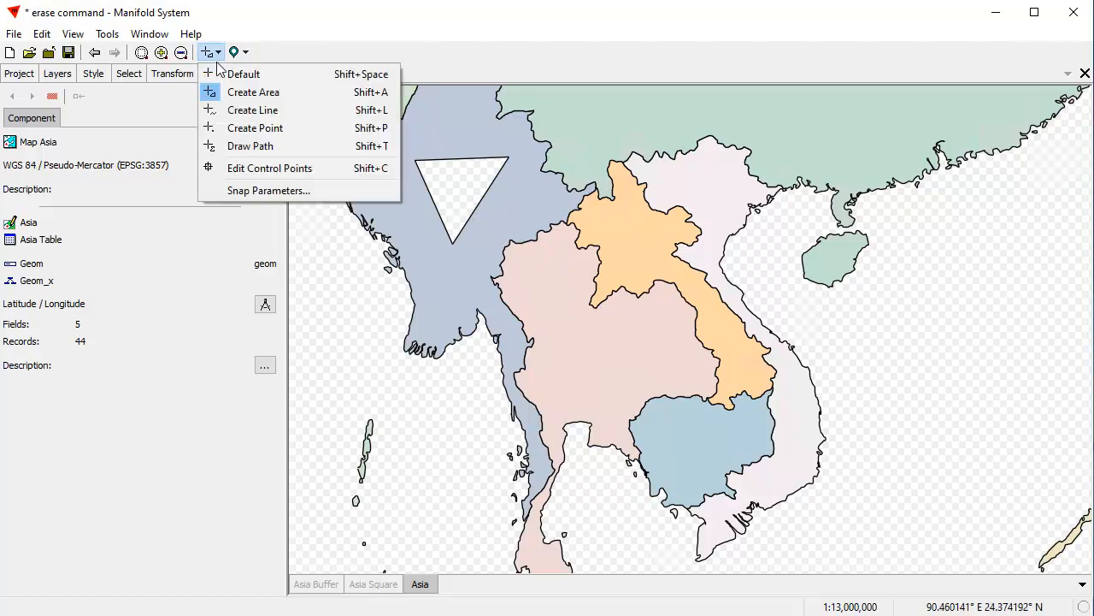
click(219, 75)
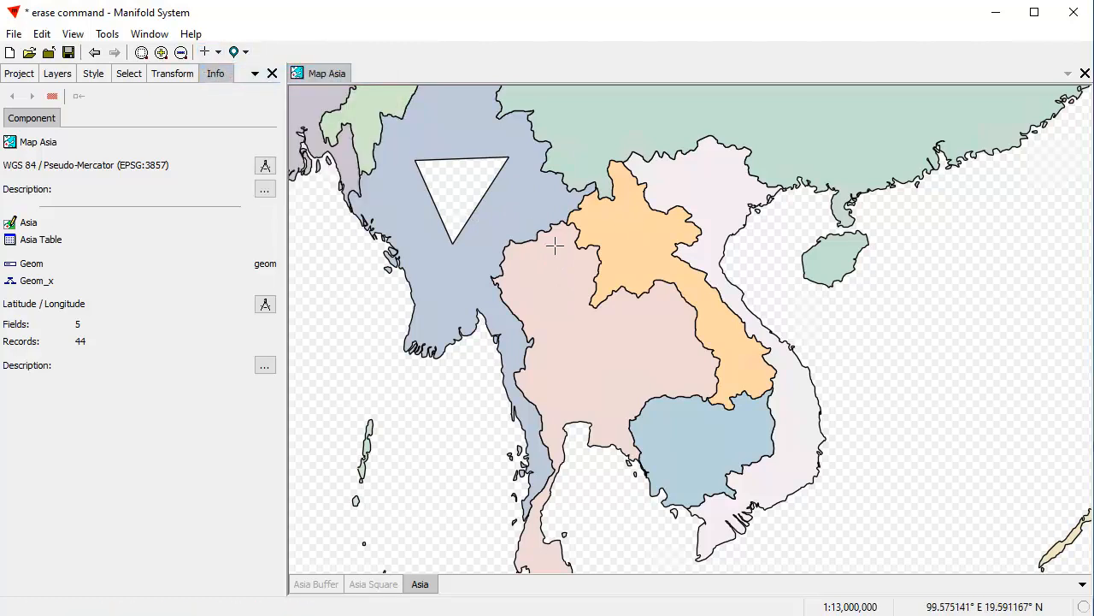
ctrl+click(628, 227)
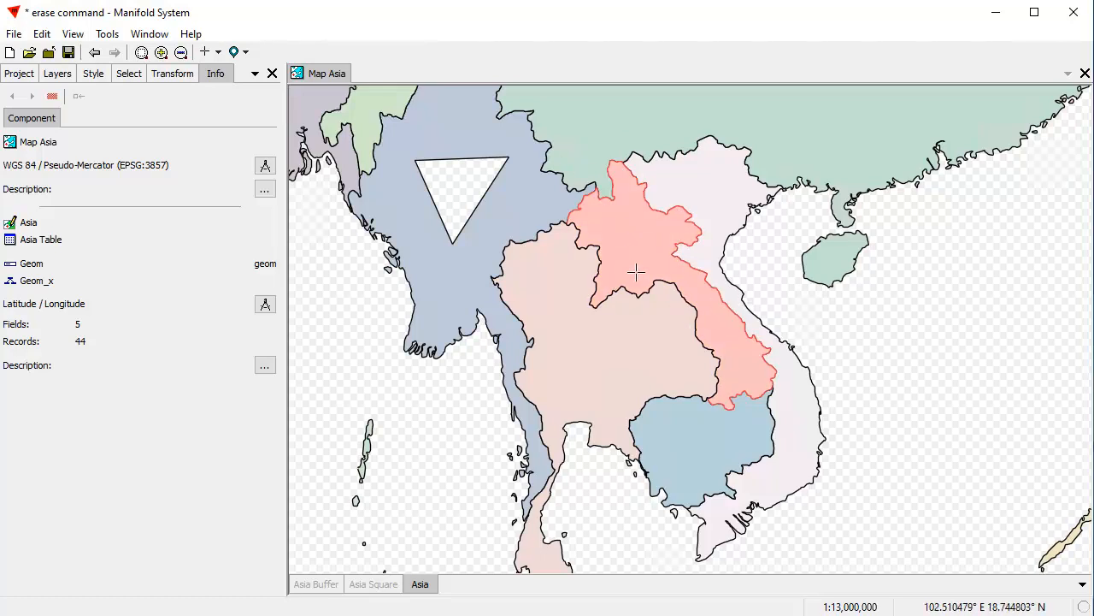
click(213, 56)
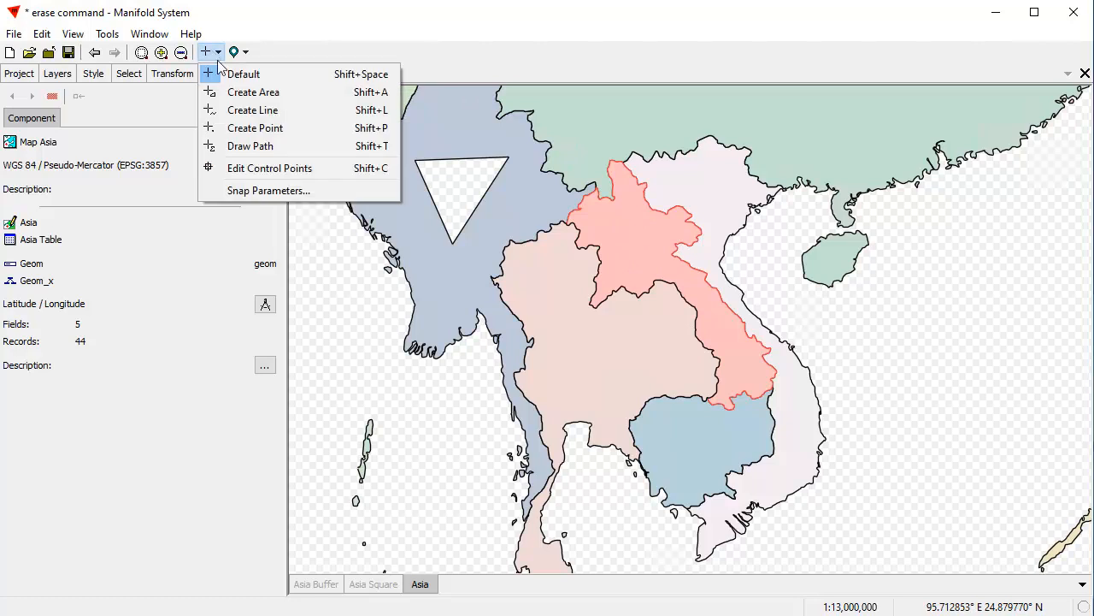
click(253, 90)
click(565, 126)
click(622, 236)
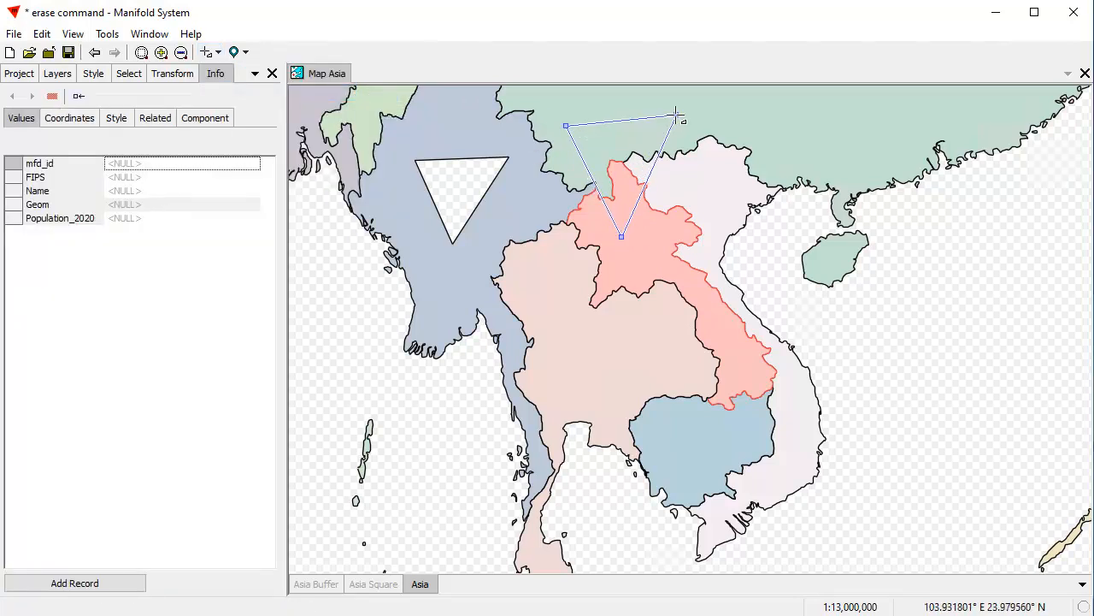
right_click(676, 113)
click(731, 390)
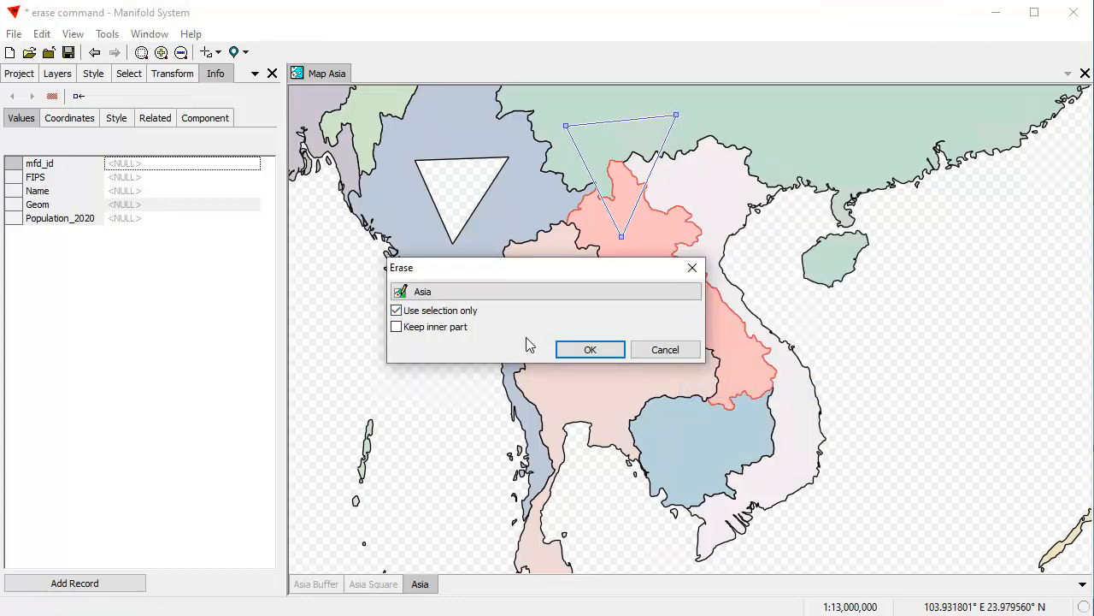
click(595, 351)
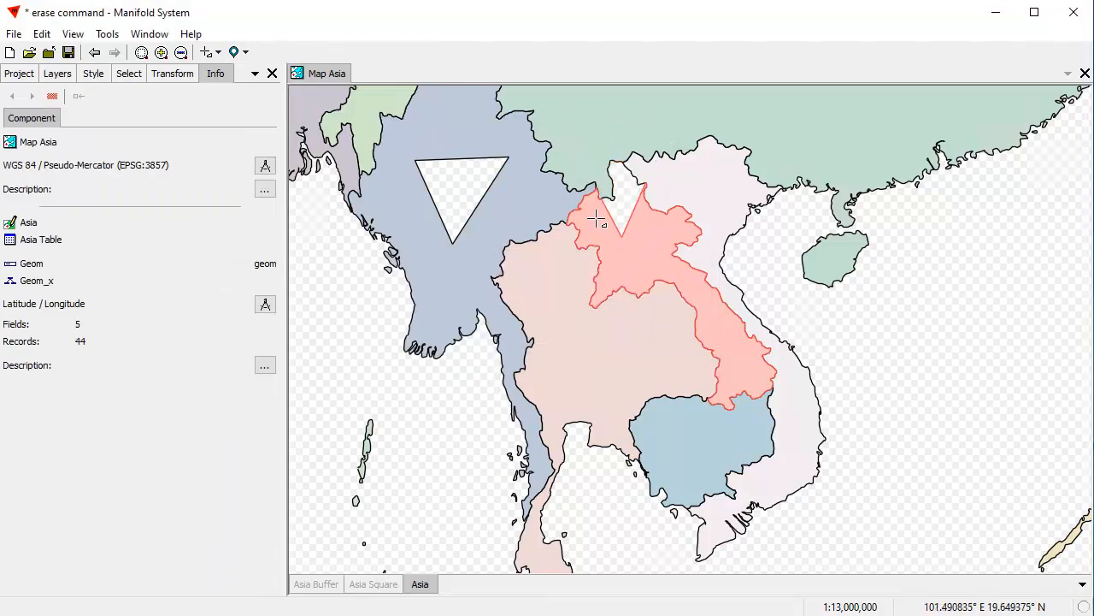
Step: Deselect the orange country and draw an area with two separate four-sided branches along the southern edge of the green country
ctrl+click(645, 254)
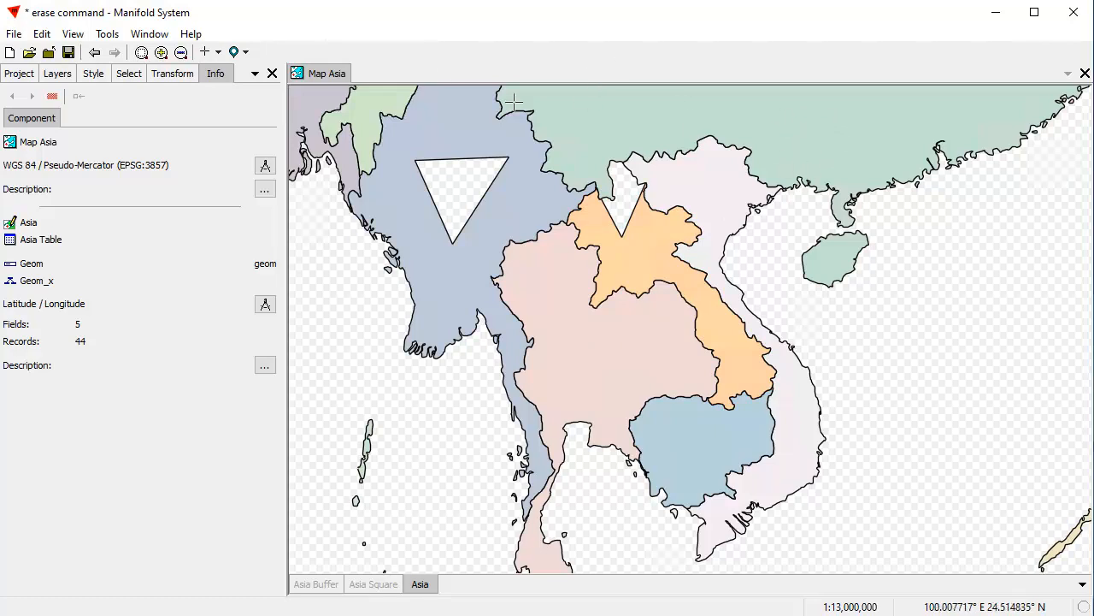
click(218, 52)
click(244, 92)
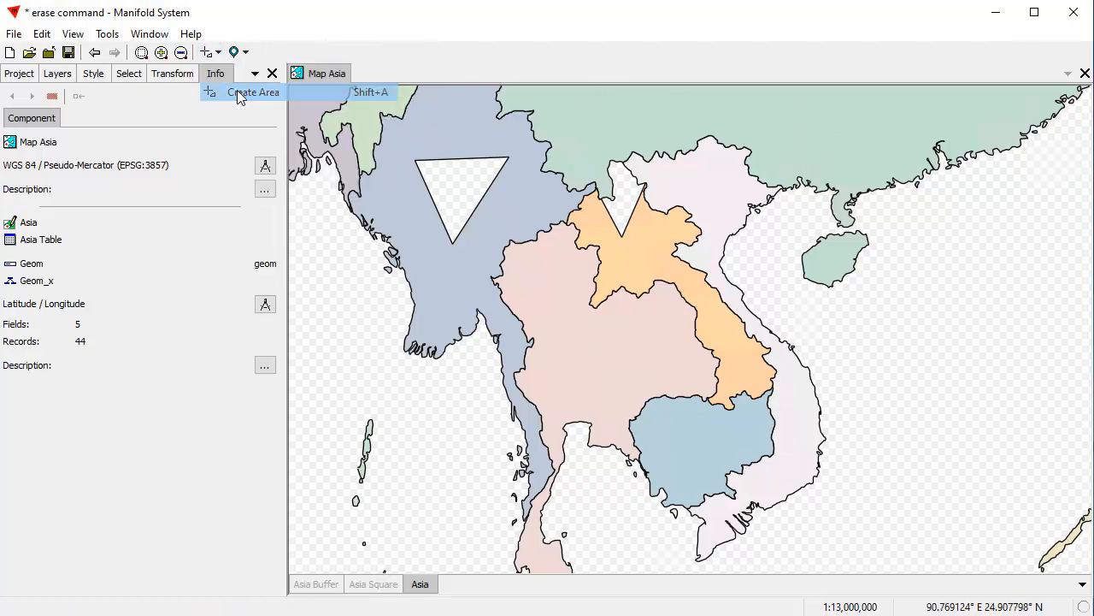
click(591, 105)
click(589, 159)
click(653, 169)
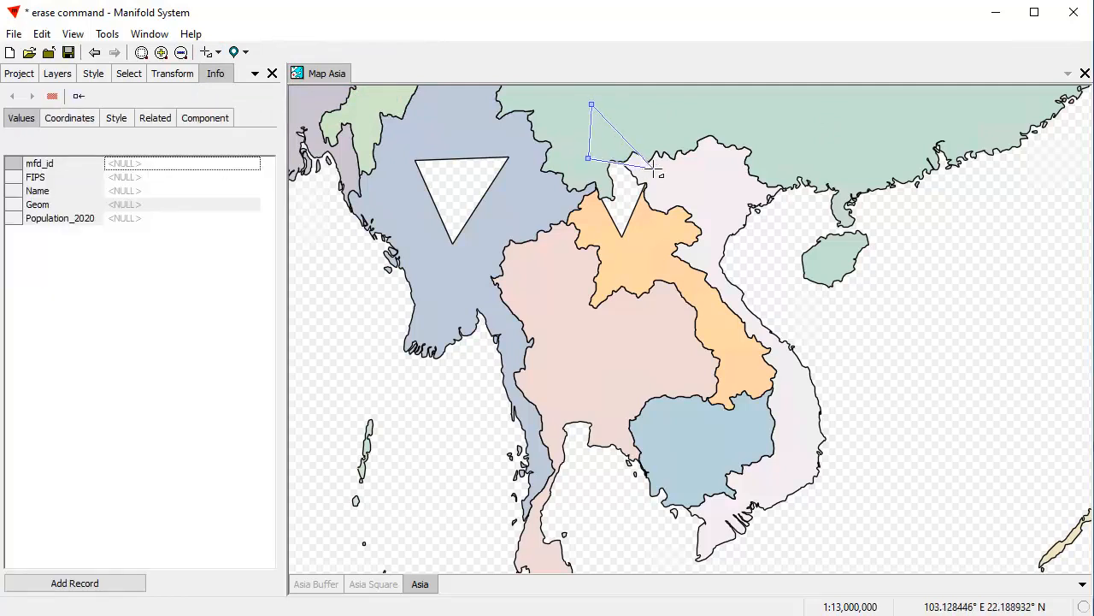
click(657, 110)
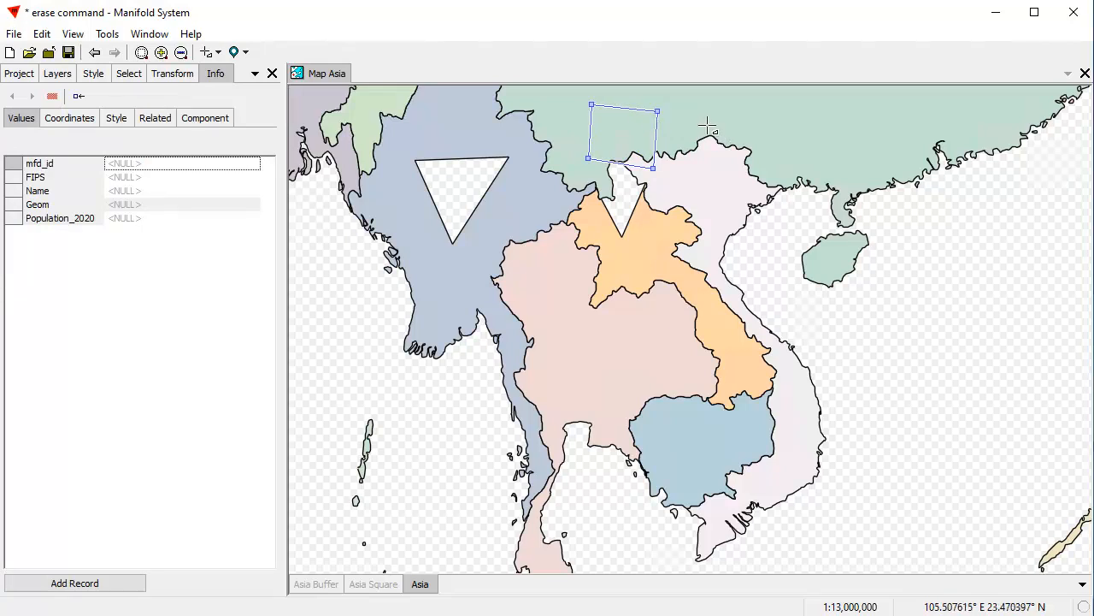
click(684, 100)
click(691, 152)
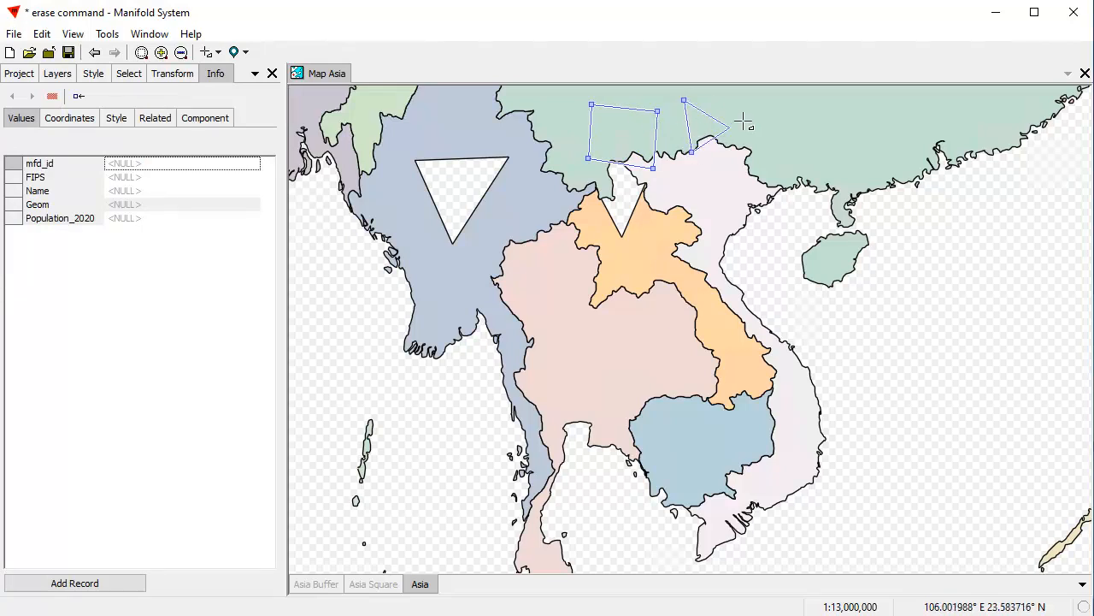
click(741, 145)
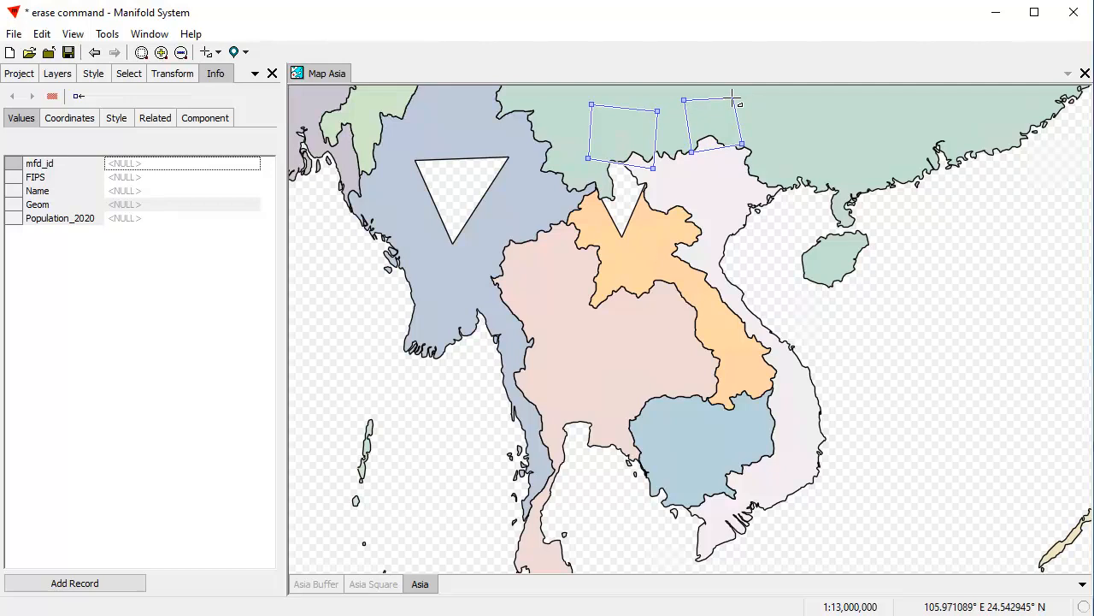
click(732, 97)
Step: Add a six-sided branch east of the two quadrilaterals, with a smaller five-sided branch inside it
click(791, 94)
click(773, 162)
click(851, 187)
click(895, 152)
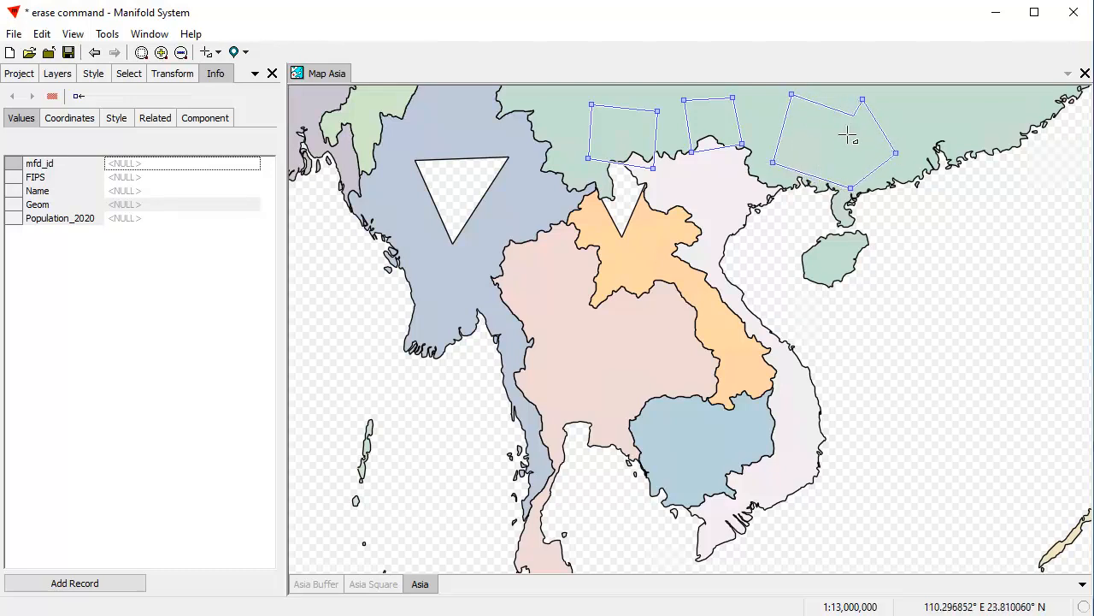
click(862, 99)
click(828, 94)
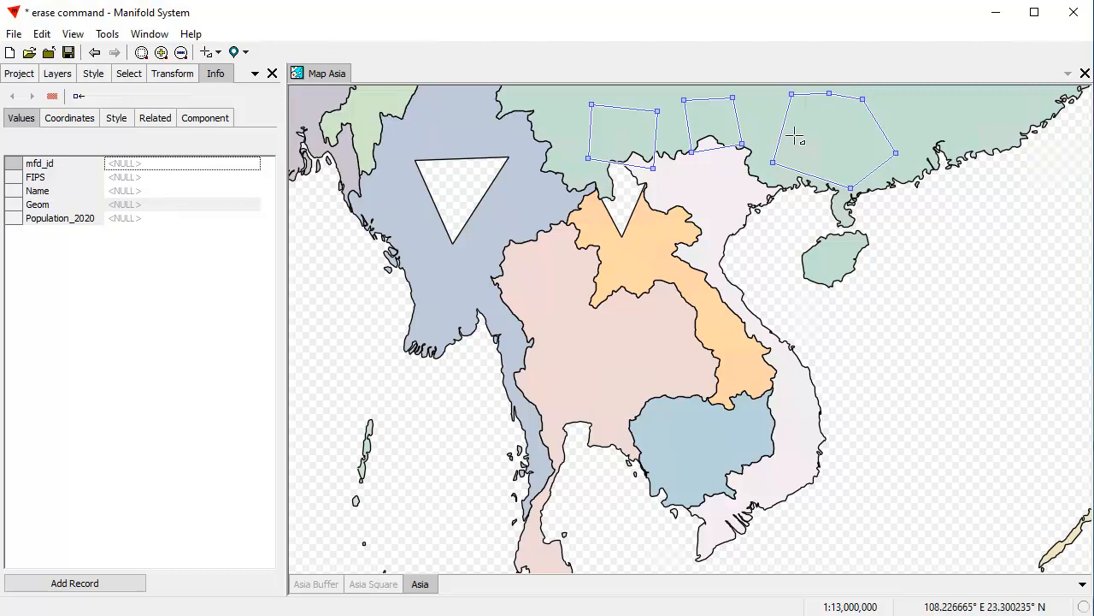
click(809, 125)
click(804, 151)
click(848, 164)
click(870, 143)
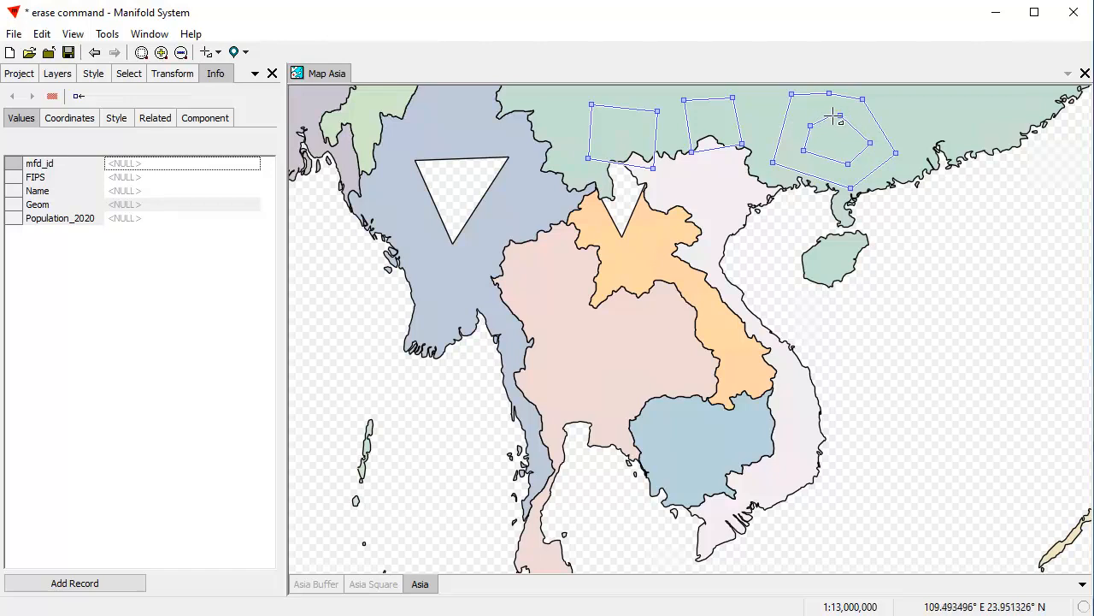
click(840, 115)
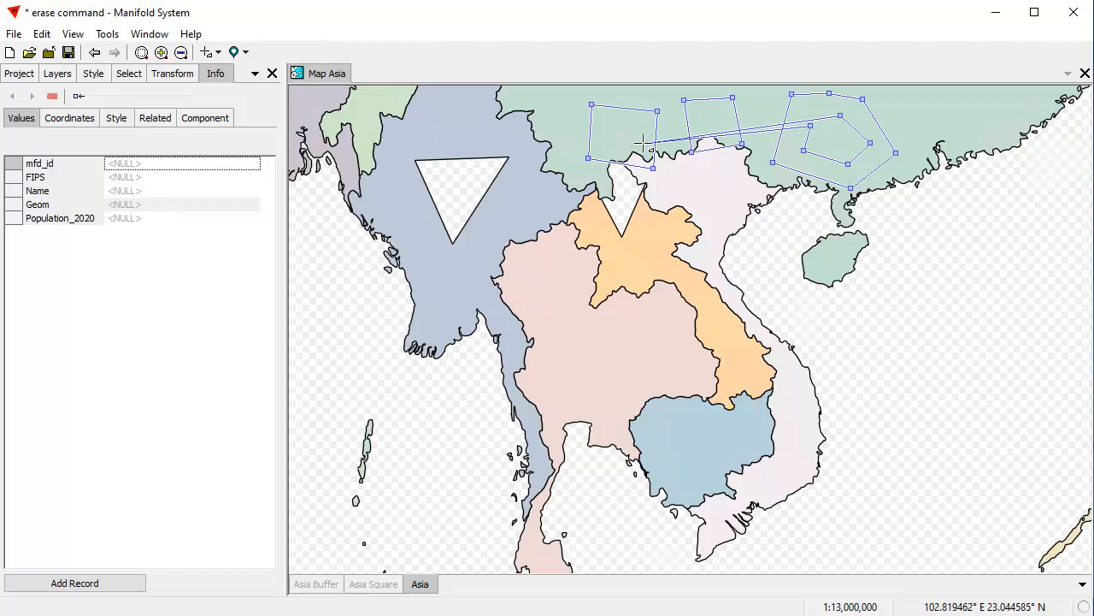
Step: Erase the multi-branch area from the Asia layer without restricting it to the selection or keeping the inner part
right_click(841, 116)
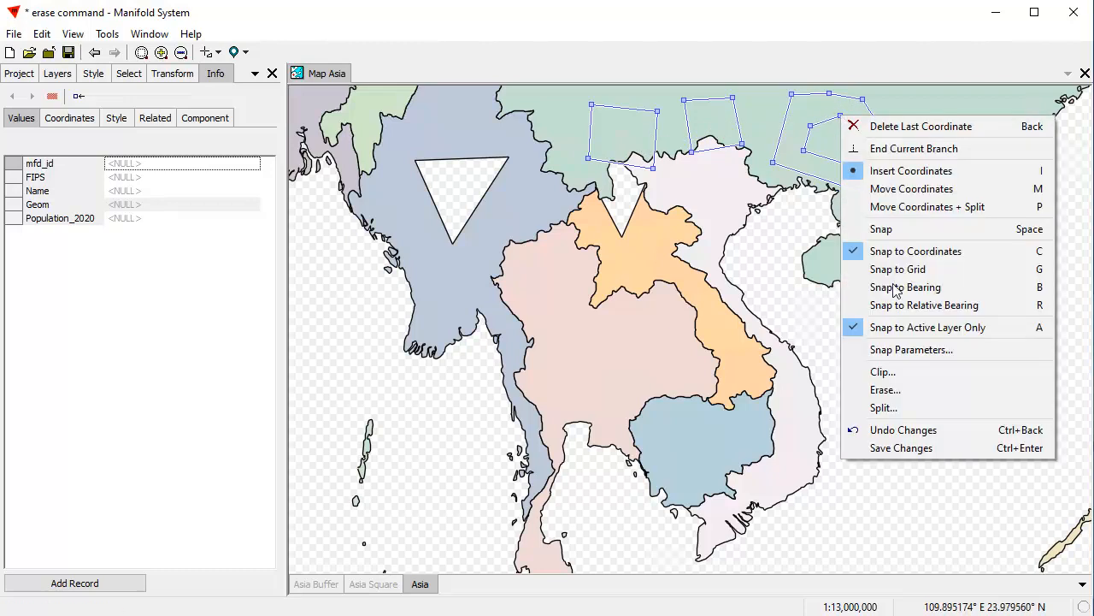
click(884, 390)
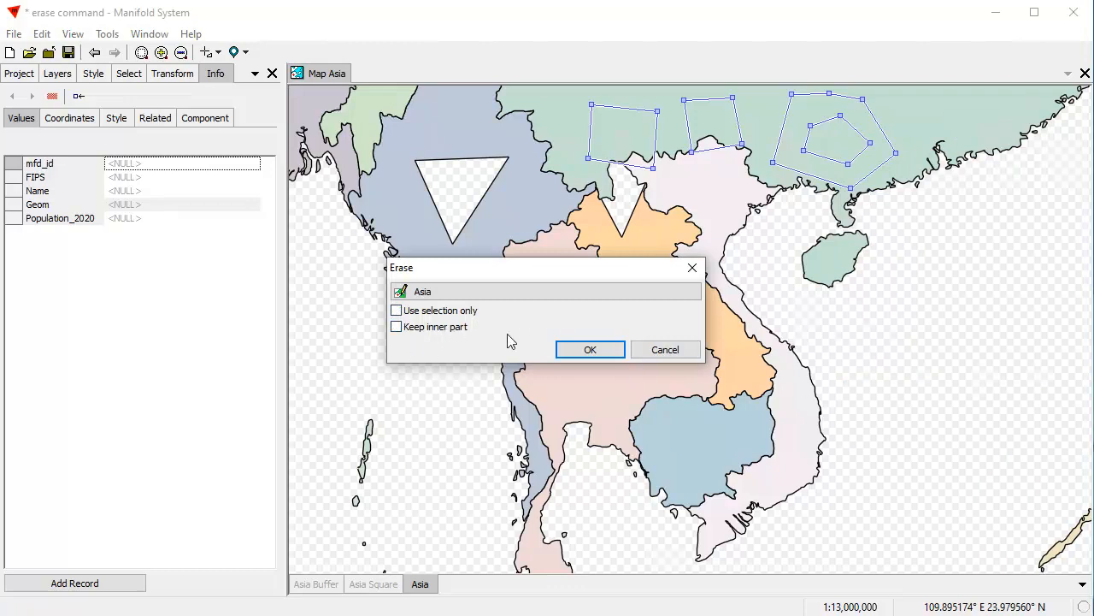
drag(532, 272, 370, 278)
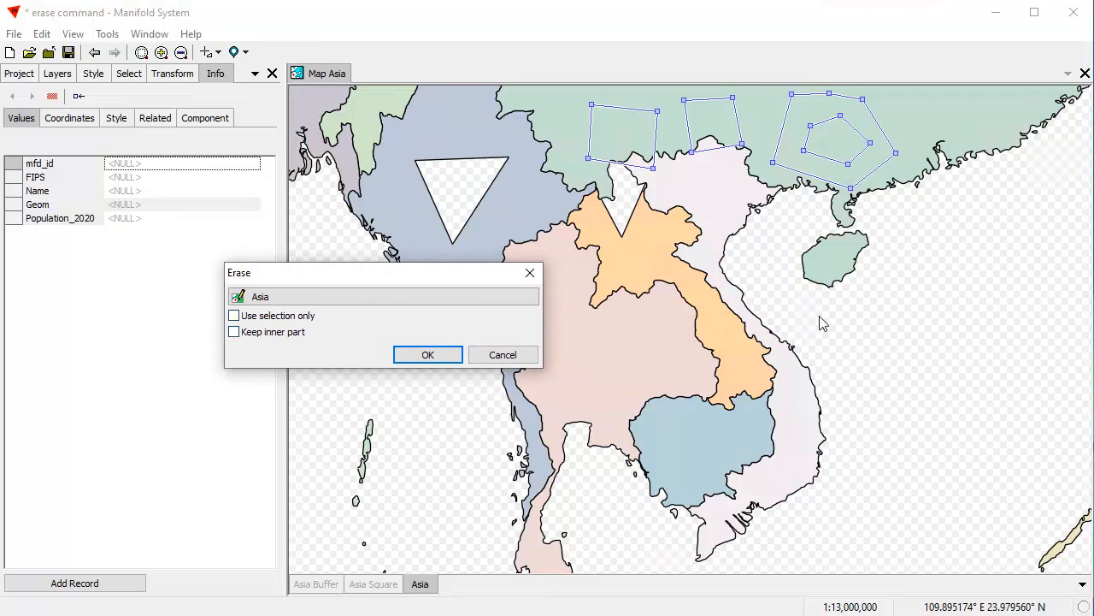
click(427, 355)
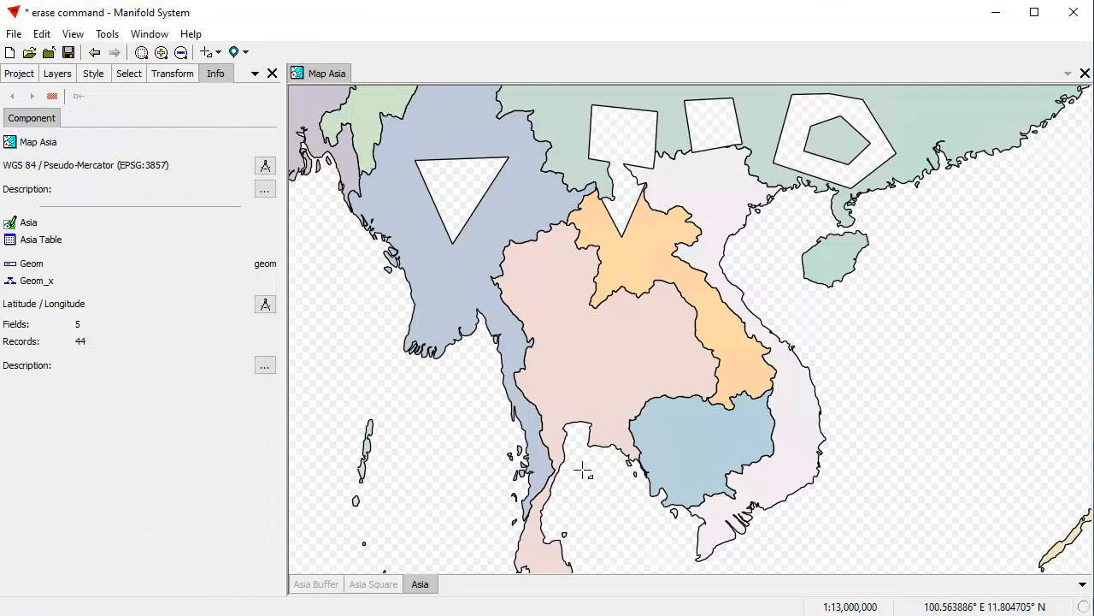
Step: Hide the Asia layer, show the Asia Square and Asia Buffer layers, and make Asia Buffer the active layer
shift+click(417, 587)
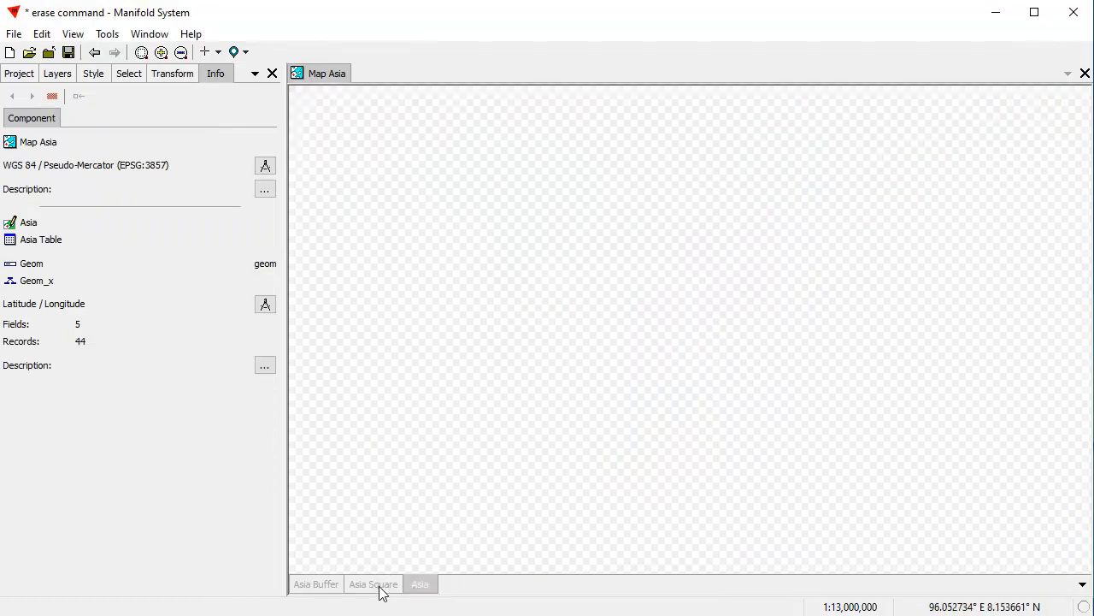
shift+click(376, 588)
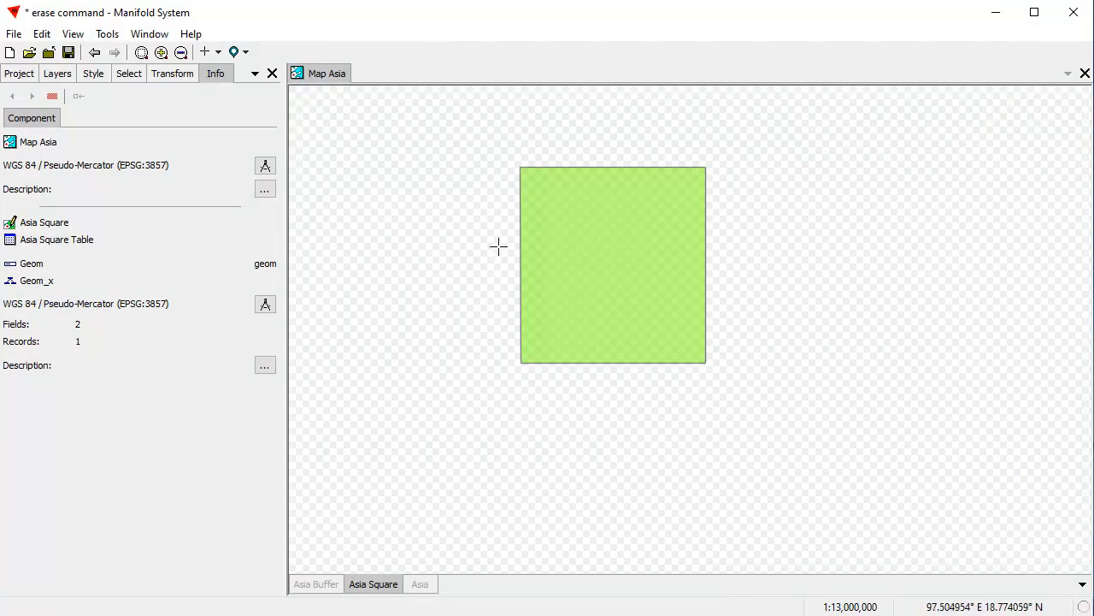
shift+click(313, 586)
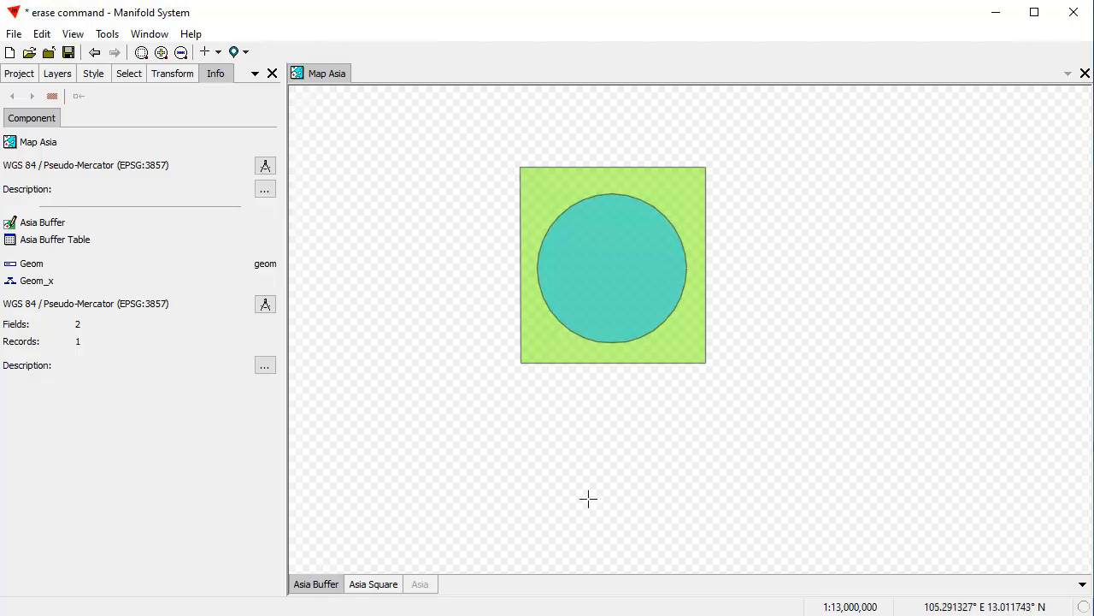
shift+click(423, 584)
shift+click(428, 587)
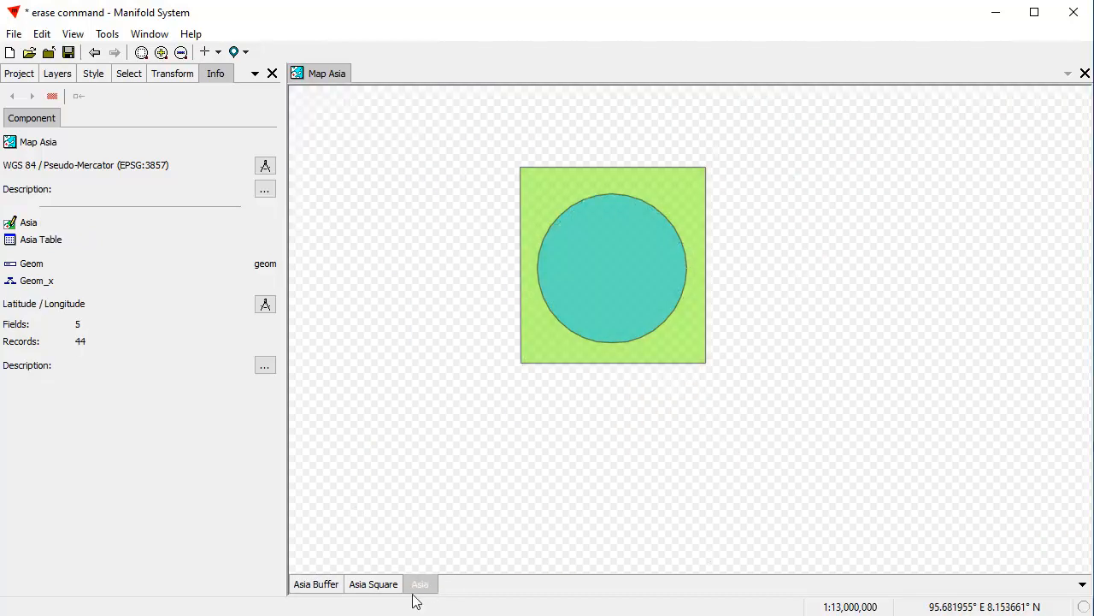
click(341, 587)
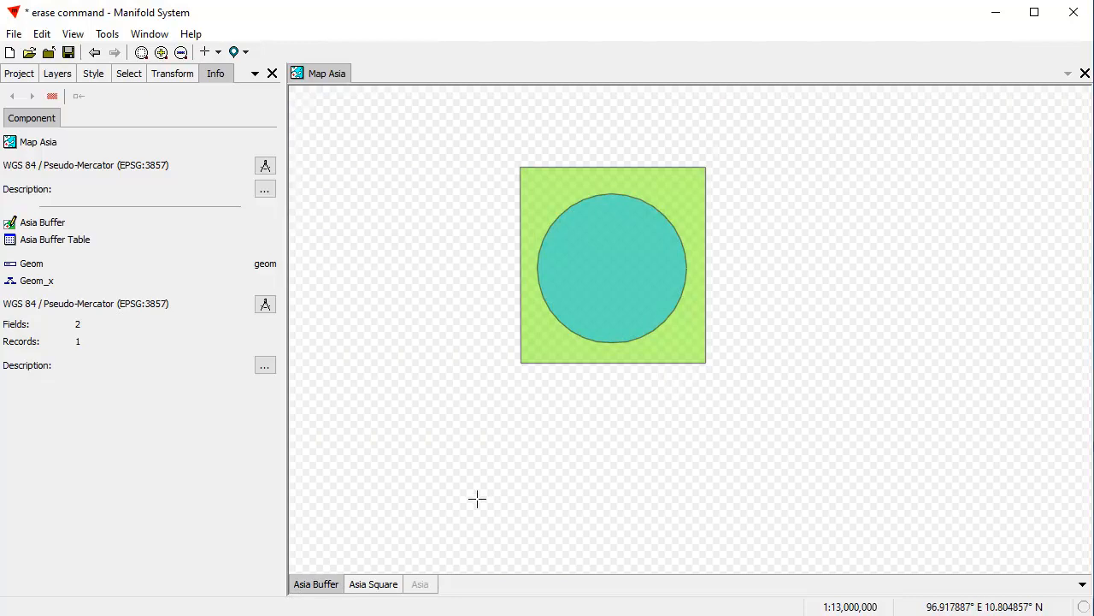
Step: Pick the circle in Asia Buffer and erase its shape from the Asia Square layer, leaving both erase options off
click(602, 277)
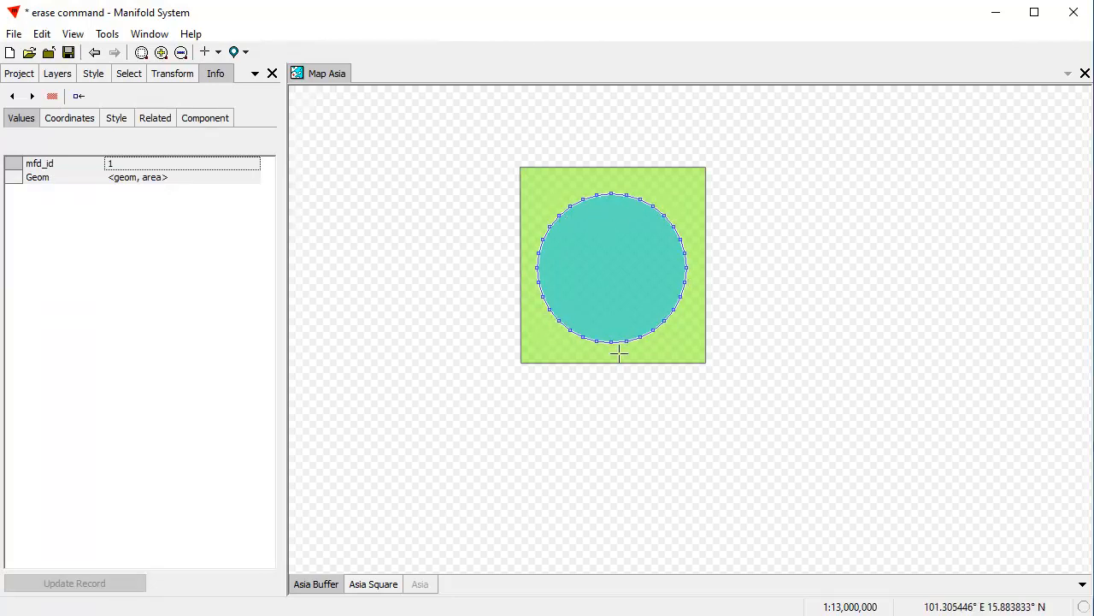
right_click(779, 142)
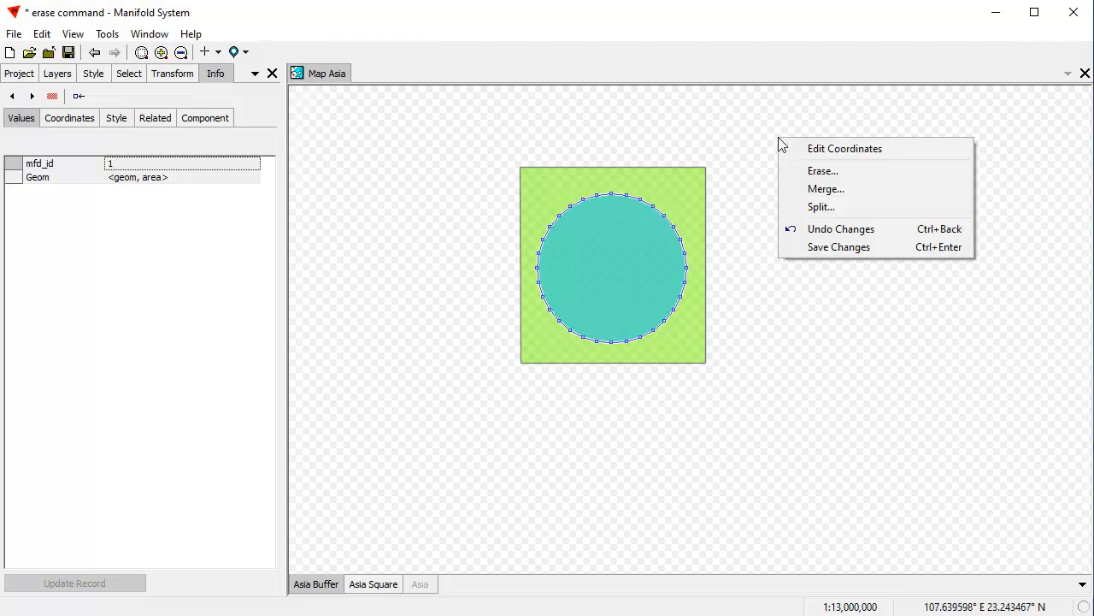
click(822, 170)
mouse_move(604, 259)
mouse_down()
mouse_move(1001, 196)
mouse_move(935, 126)
mouse_up()
click(917, 146)
click(810, 205)
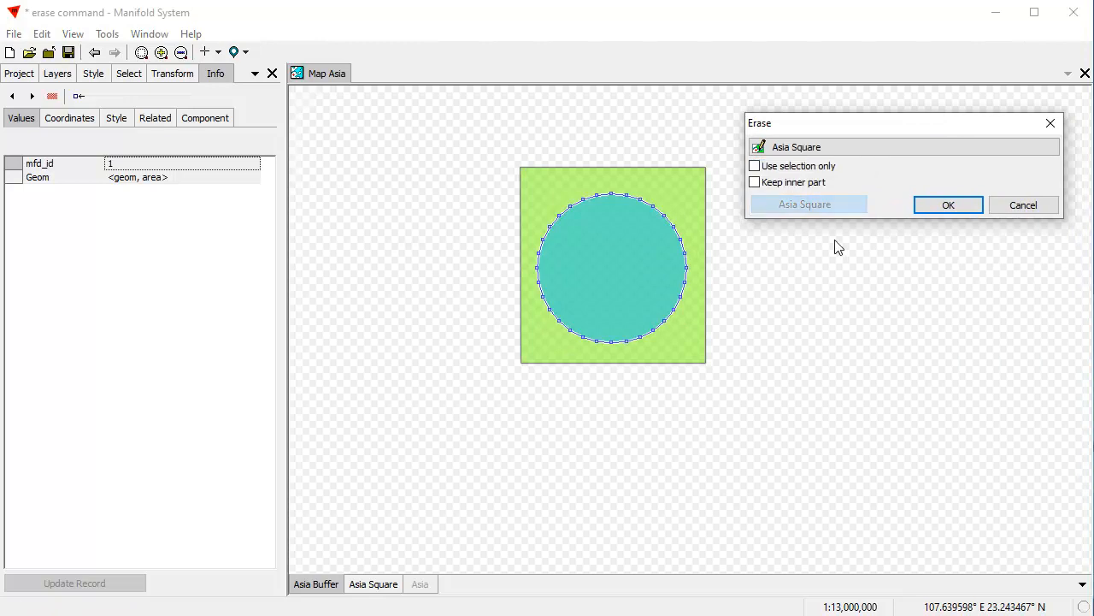
click(949, 206)
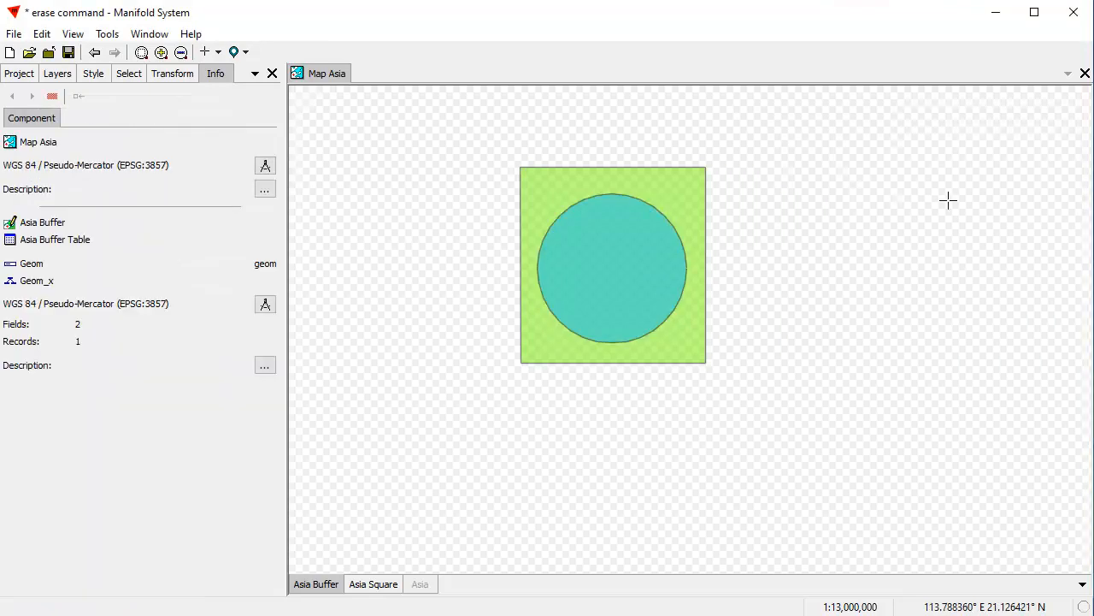
Step: Hide the Asia Buffer layer, show the Asia layer, and make Asia Square the active layer
click(316, 586)
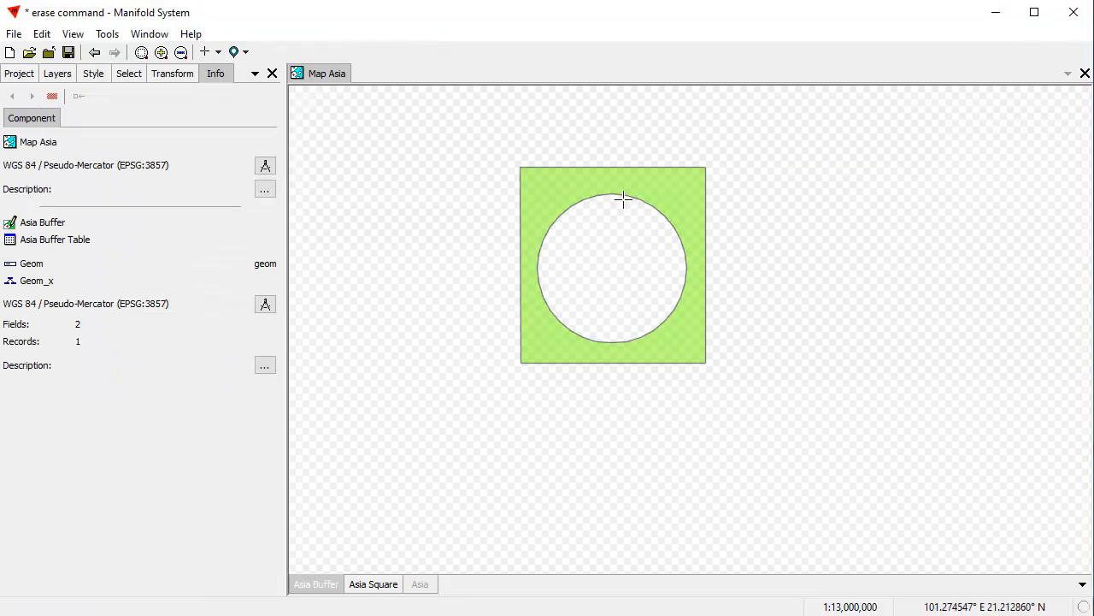
click(422, 585)
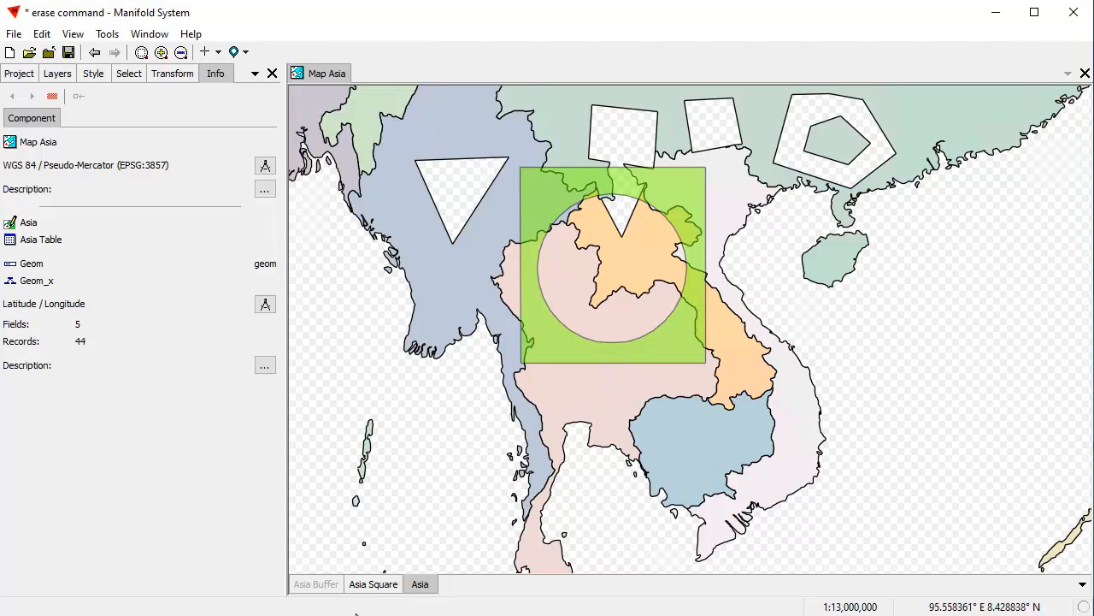
click(377, 585)
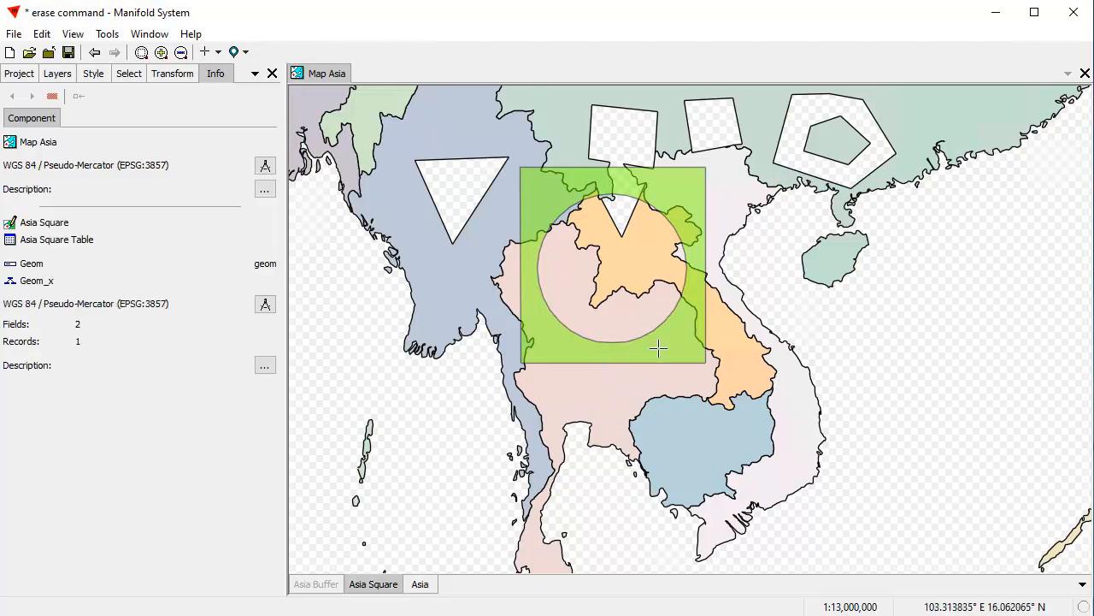
Step: Erase the shape of the holed square in Asia Square from the Asia layer with both options off, and hide Asia Square
click(649, 361)
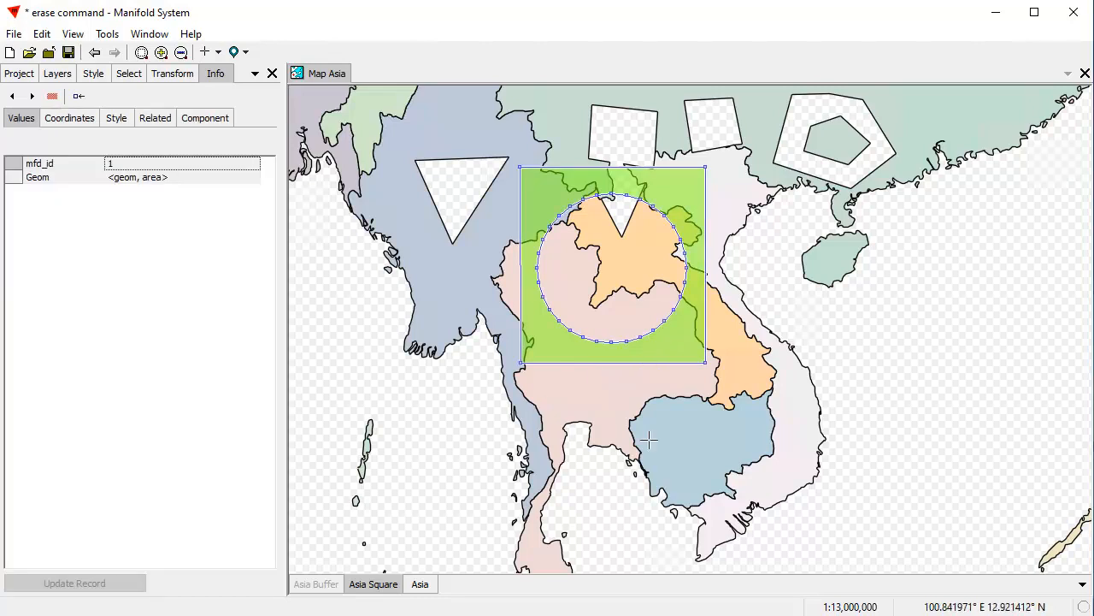
right_click(765, 187)
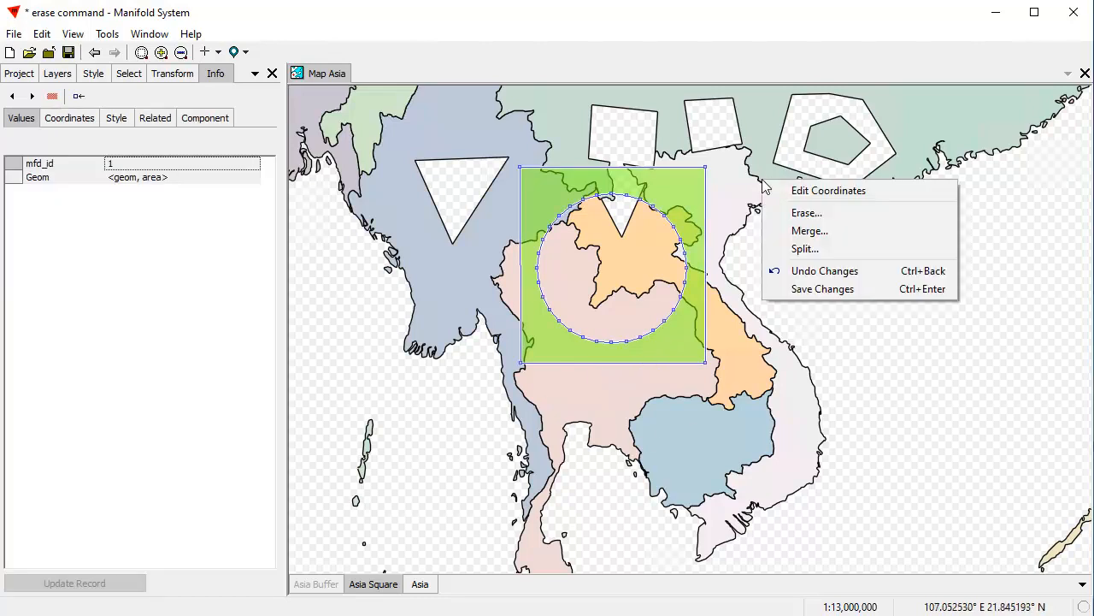
click(806, 212)
mouse_move(625, 266)
mouse_down()
mouse_move(957, 211)
mouse_move(972, 196)
mouse_up()
click(855, 224)
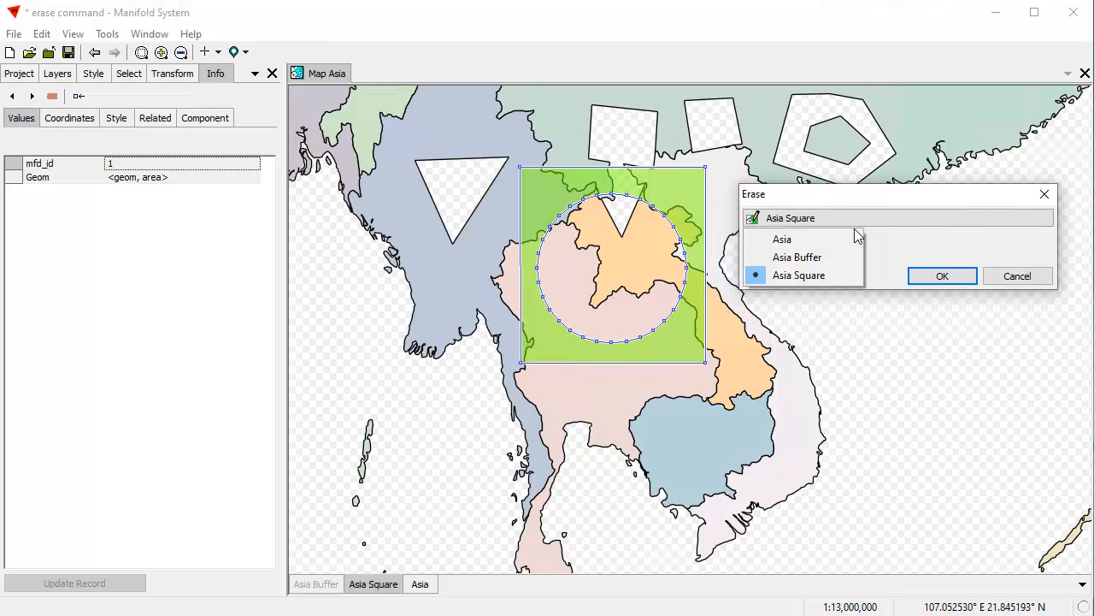
click(802, 239)
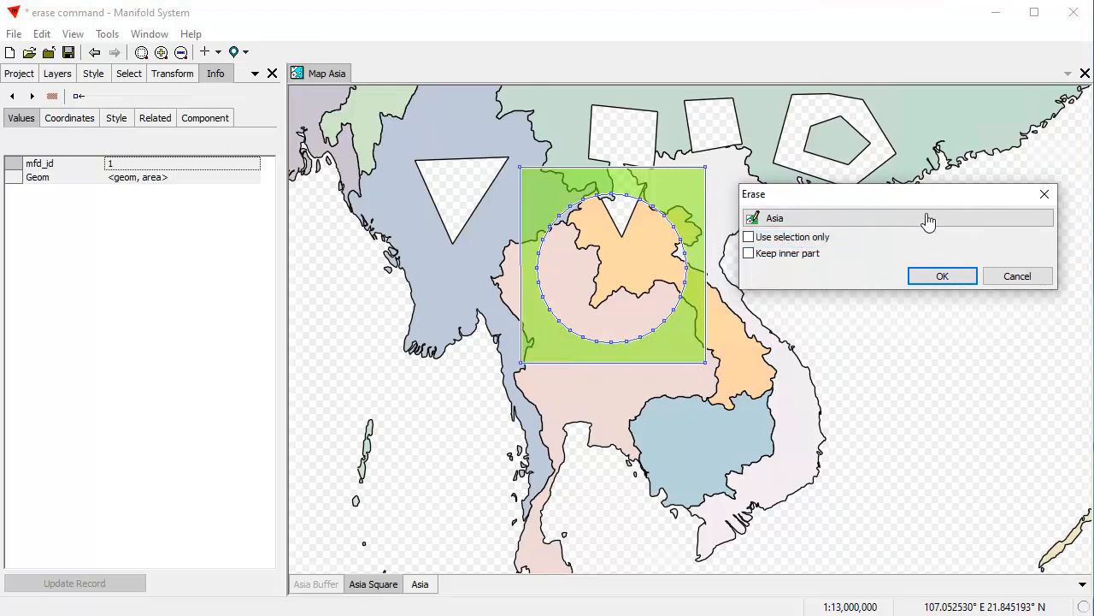
click(946, 276)
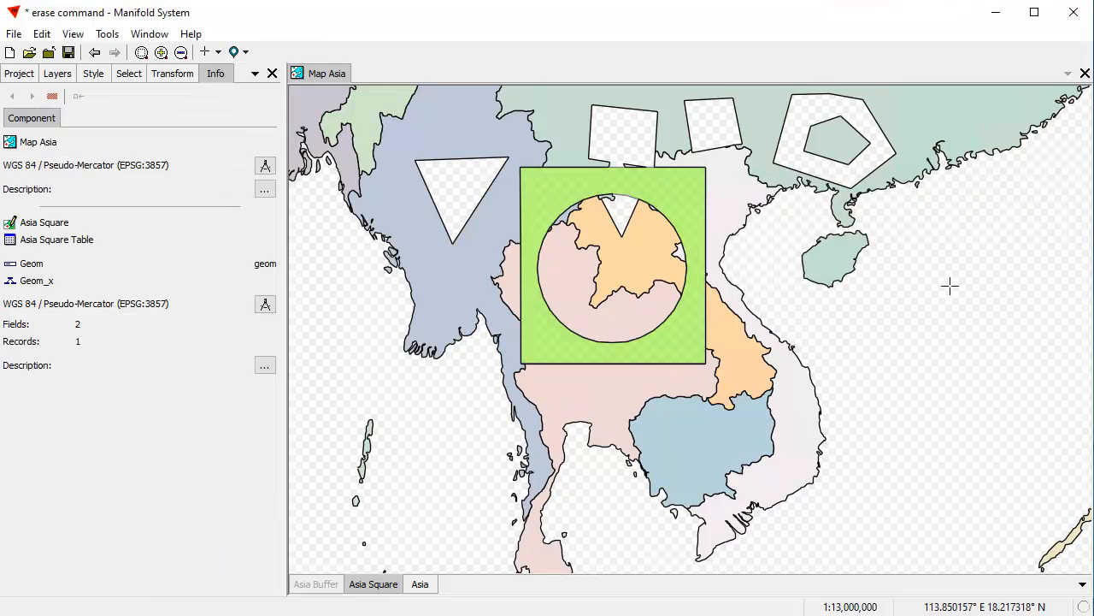
click(368, 585)
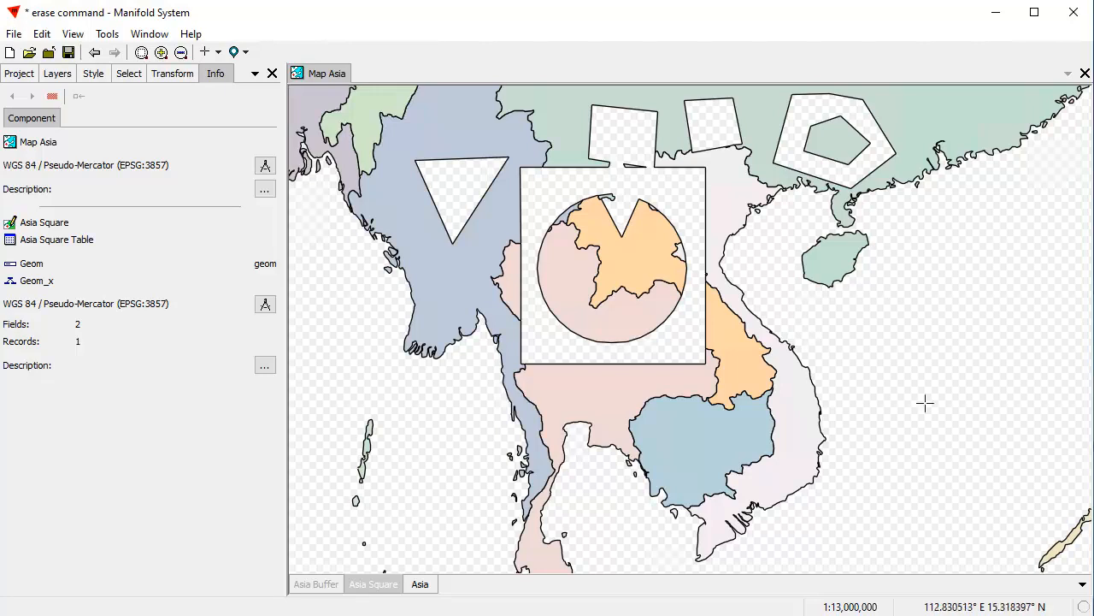
Step: Bring up the undocked Map House window and dock it alongside Map Asia
drag(675, 612, 813, 54)
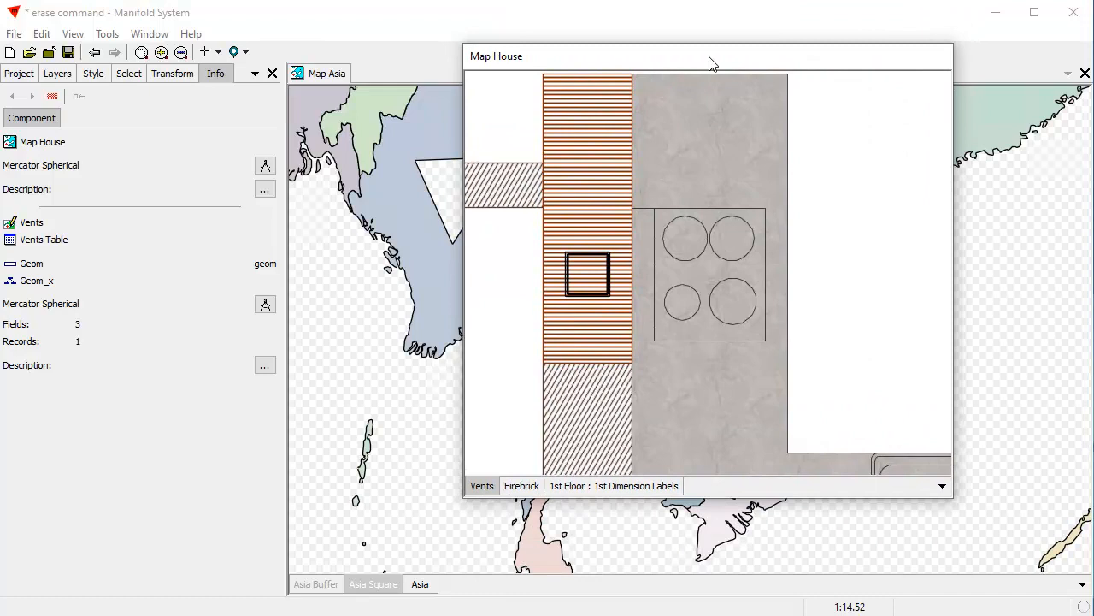
click(18, 75)
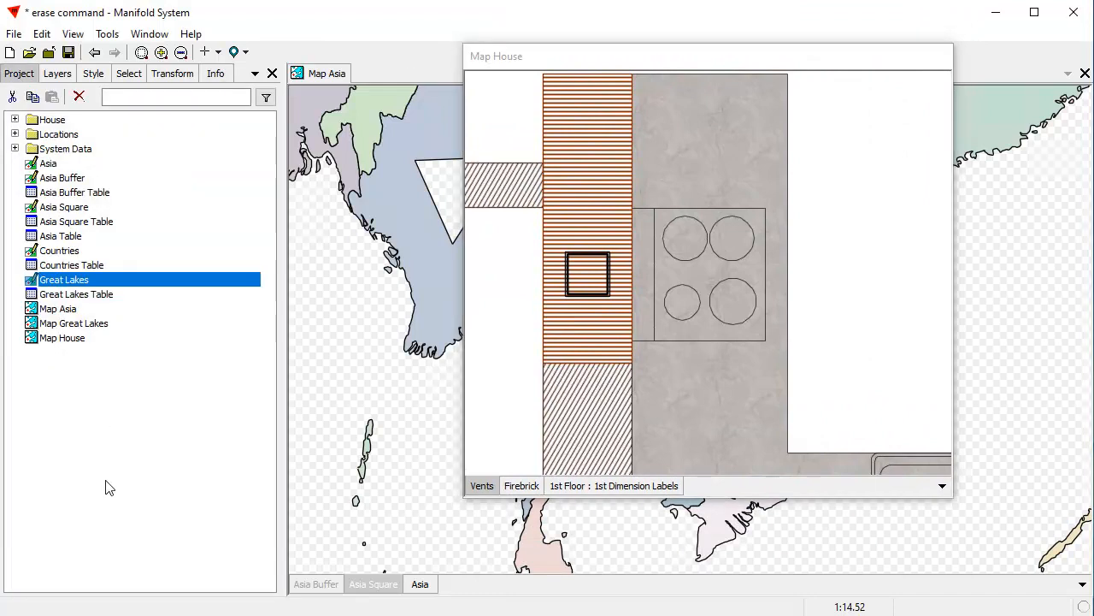
click(105, 487)
drag(670, 58, 640, 49)
click(51, 79)
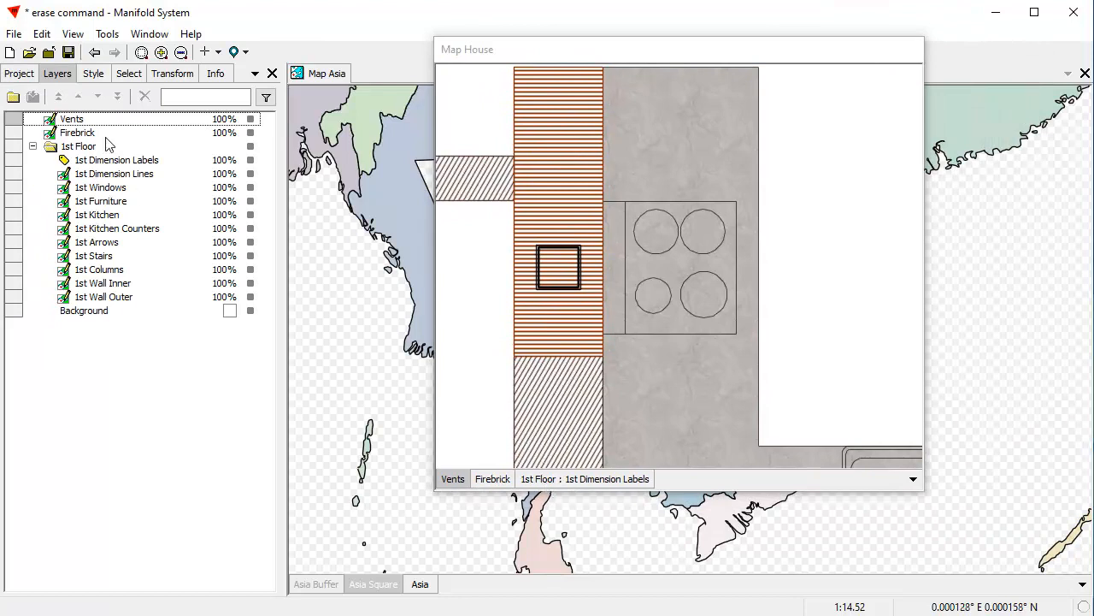
click(19, 74)
drag(608, 49, 528, 106)
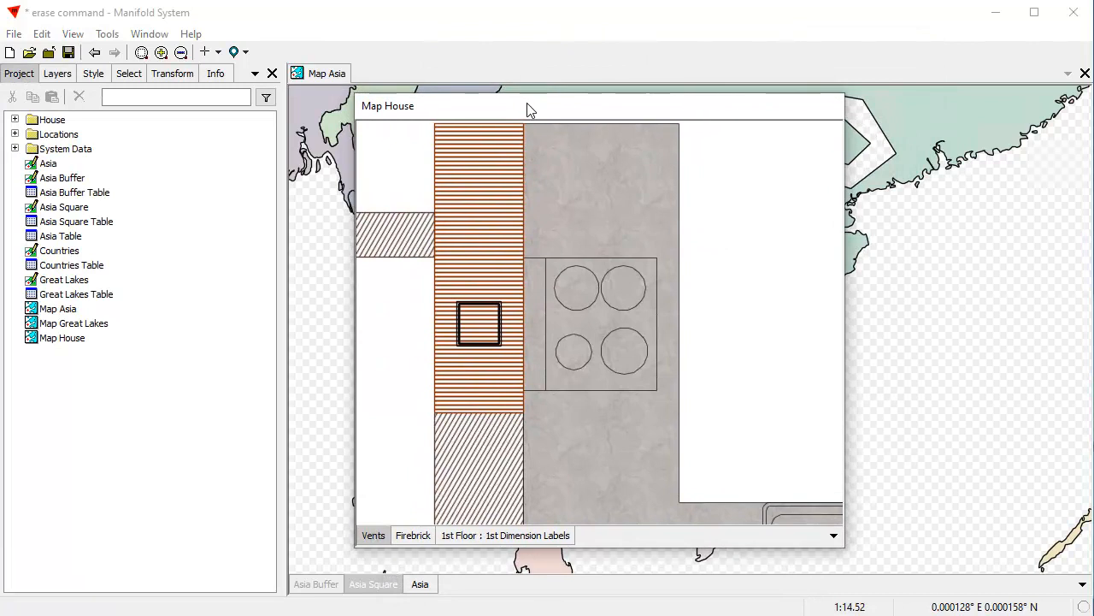
right_click(532, 105)
click(571, 116)
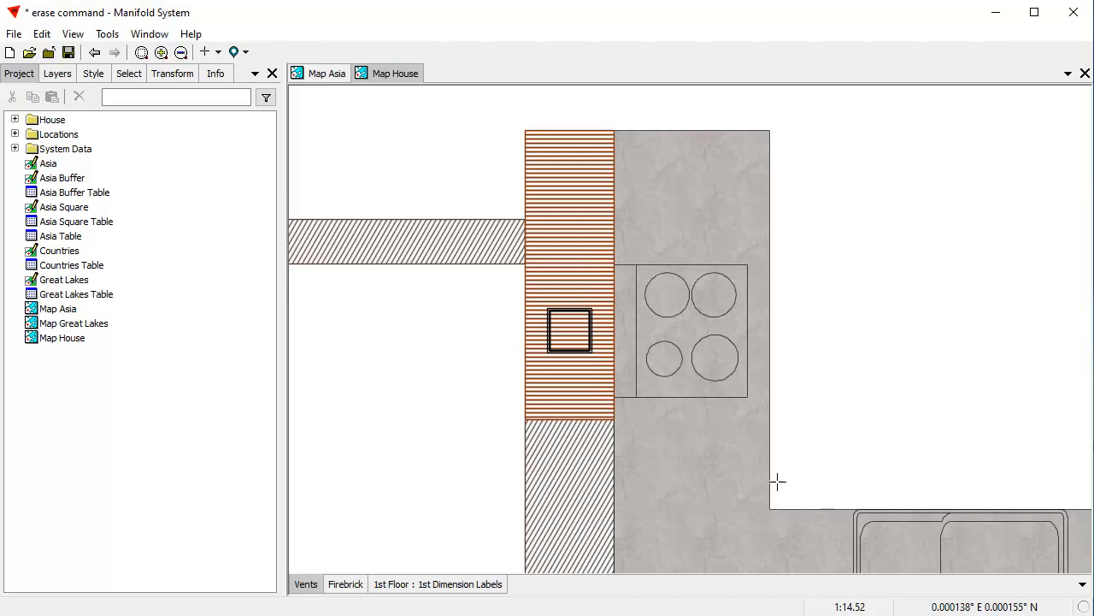
Step: Look over the floor plan around the kitchen and return to the saved Location firebrick view
scroll(804, 436, down, 1)
scroll(803, 436, down, 1)
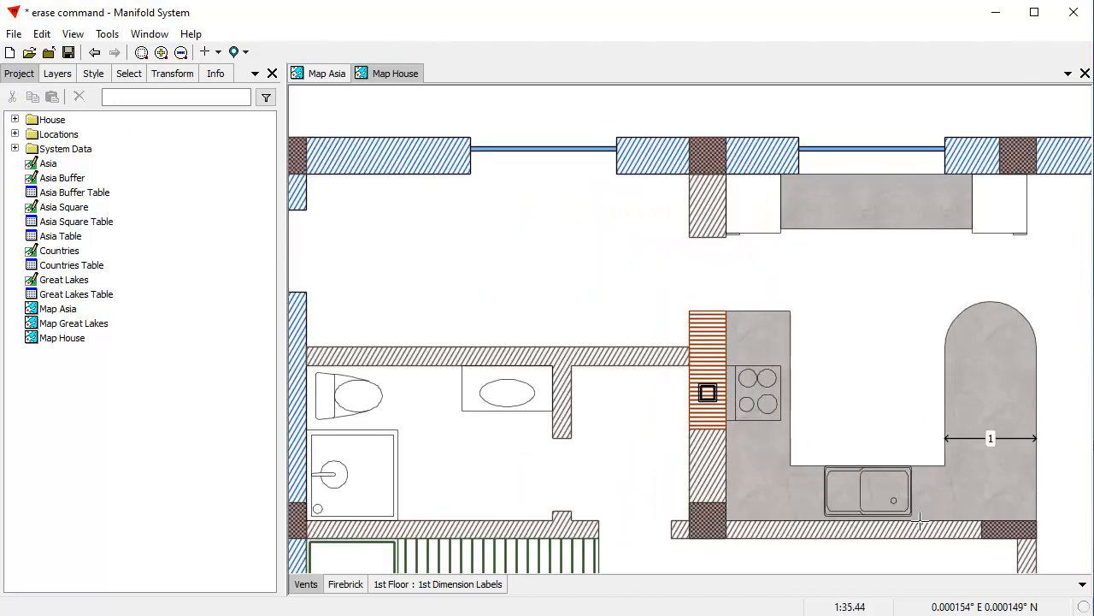
drag(915, 513, 701, 435)
drag(608, 366, 671, 421)
click(238, 52)
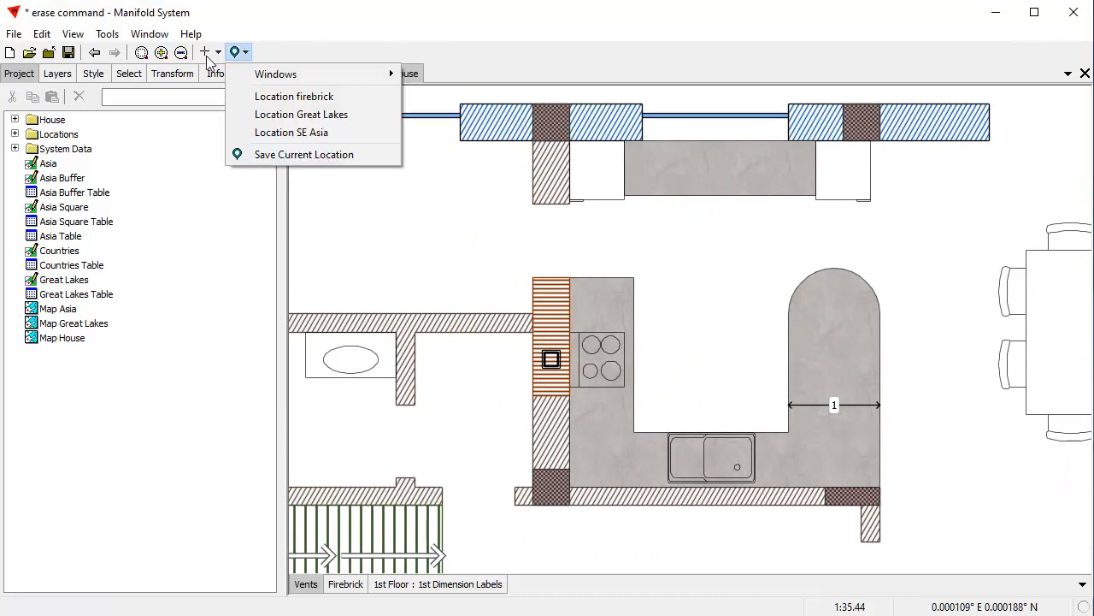
click(295, 97)
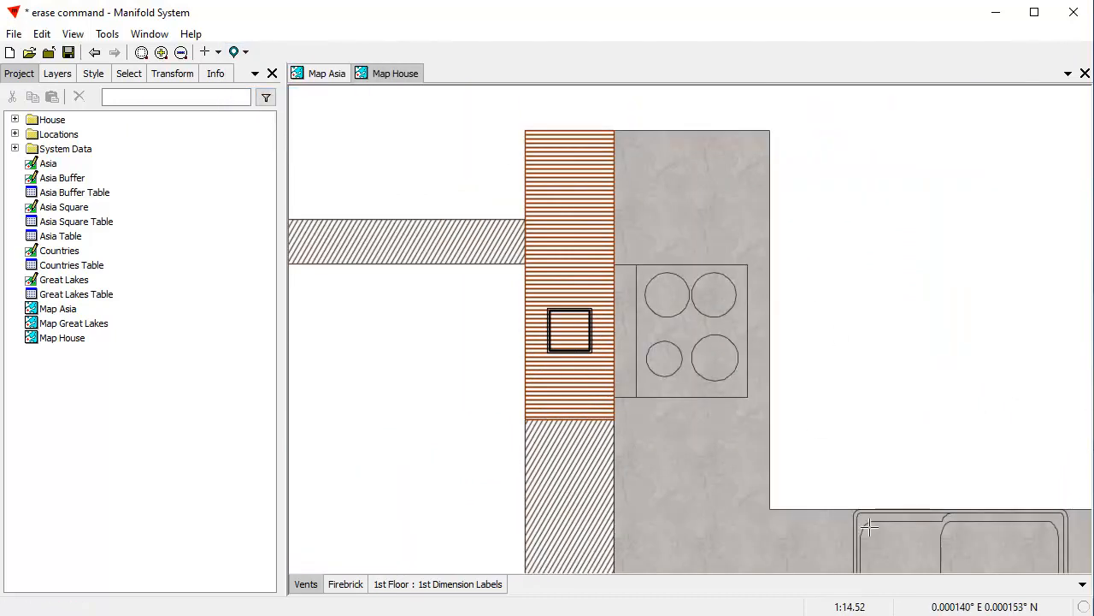
Step: Switch the Firebrick and Vents layers off and on again to examine what each one contains
shift+click(344, 587)
shift+click(344, 587)
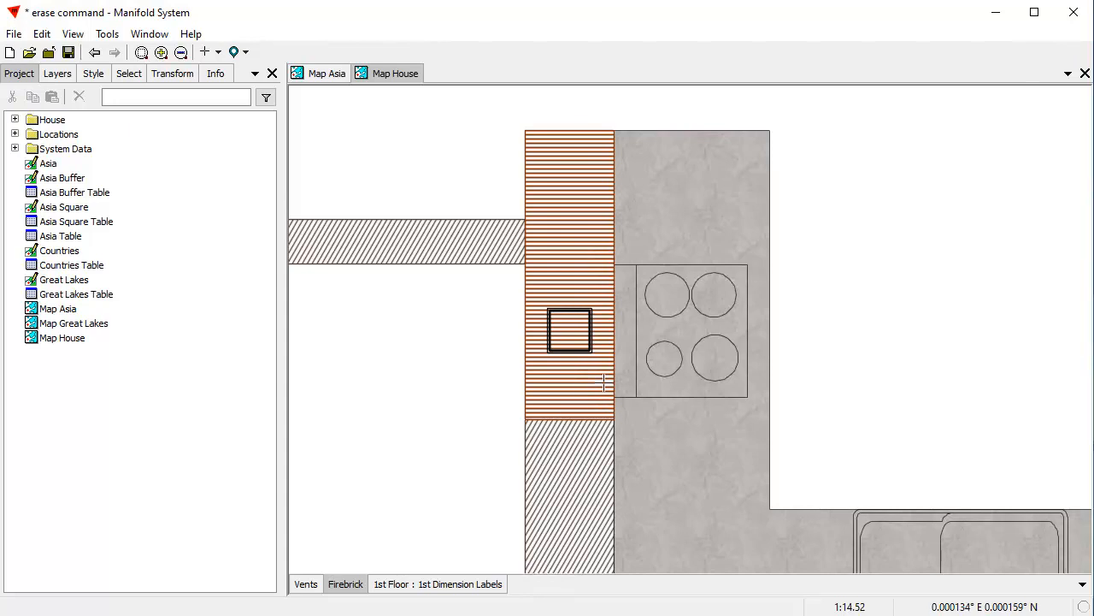
click(343, 588)
click(306, 587)
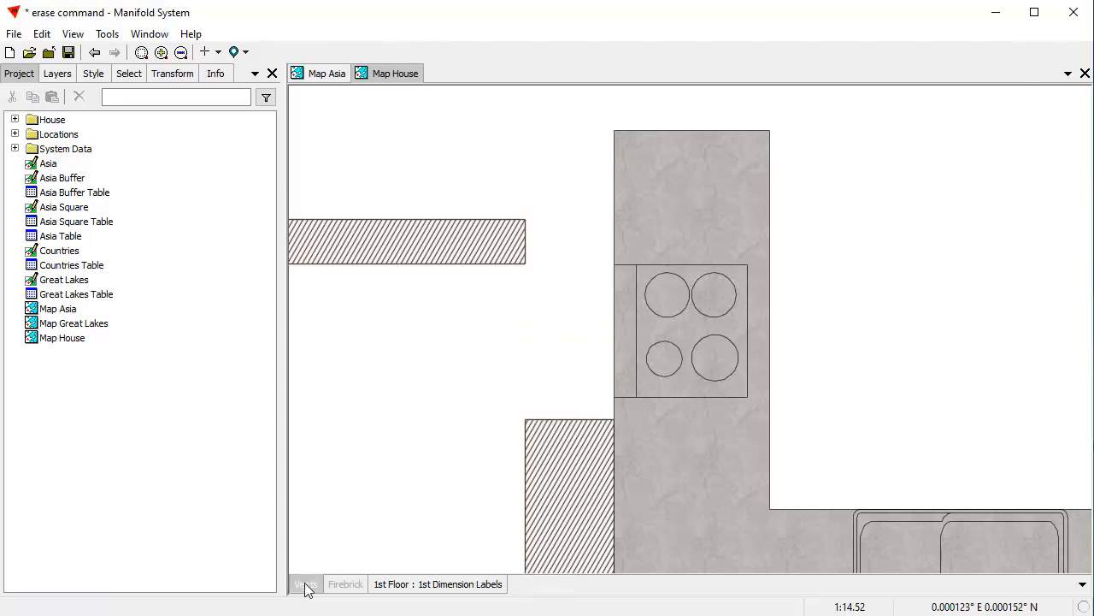
click(306, 587)
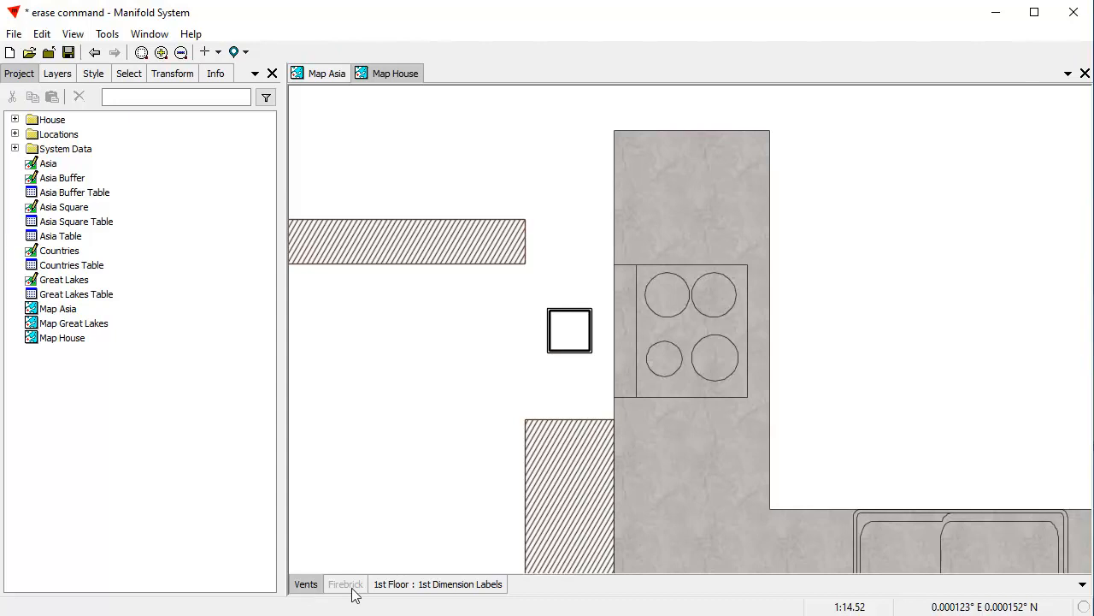
click(345, 587)
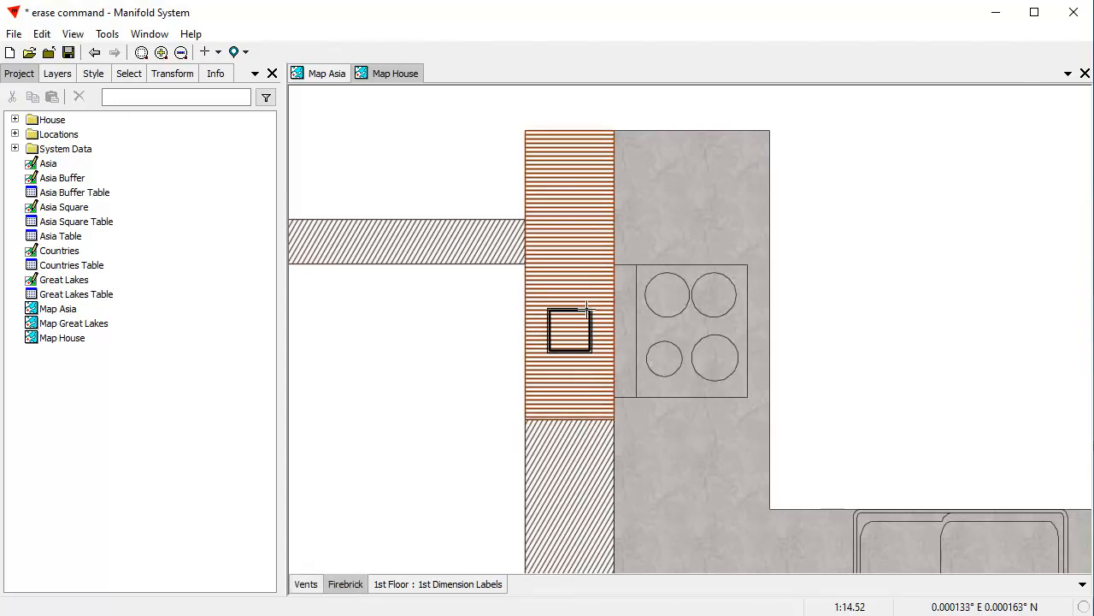
Step: Pick the square vent in the Vents layer, erase its shape from the Firebrick layer with both options off, and hide Vents
click(310, 588)
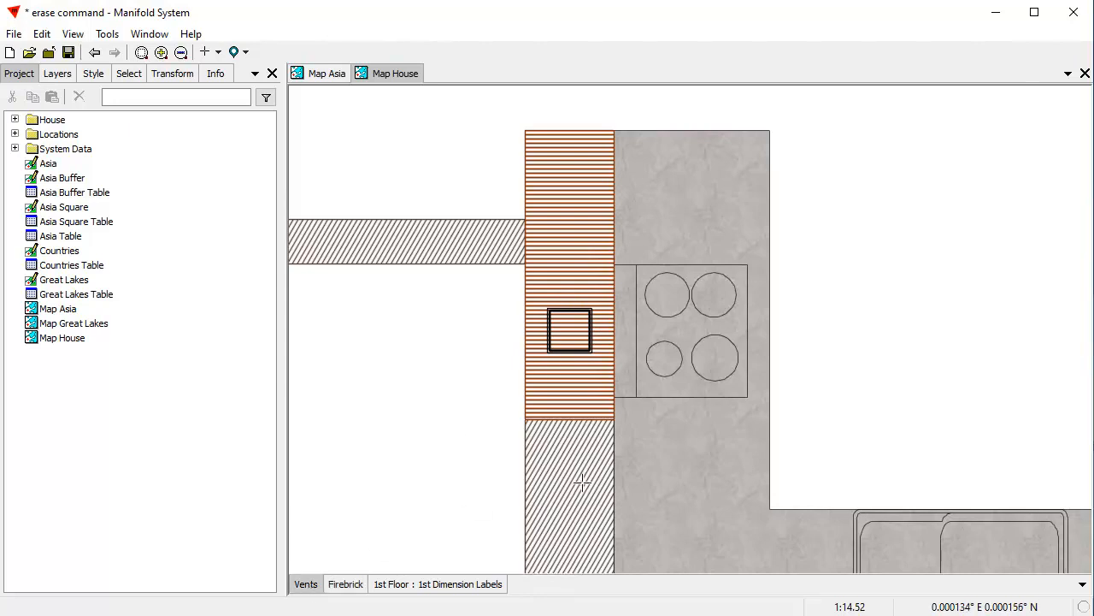
click(562, 336)
right_click(840, 164)
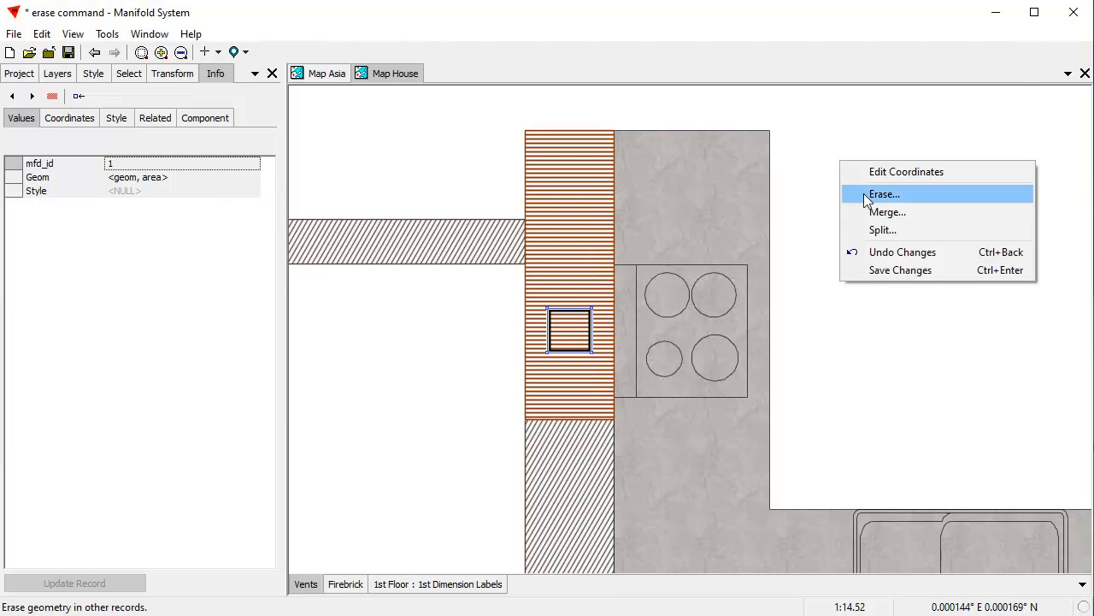
click(863, 194)
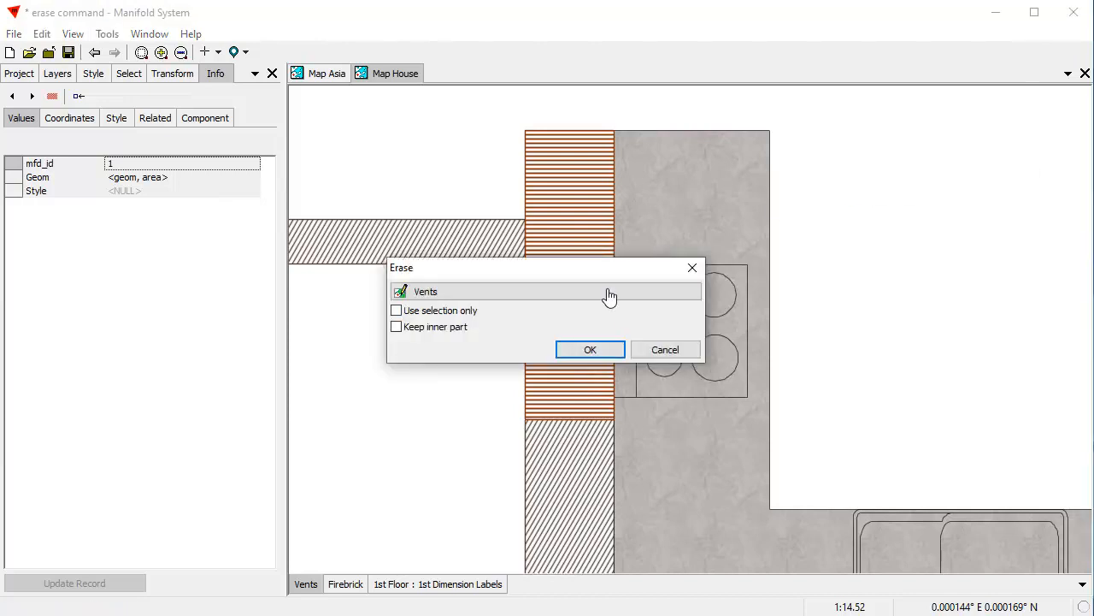
click(553, 293)
click(464, 491)
click(588, 351)
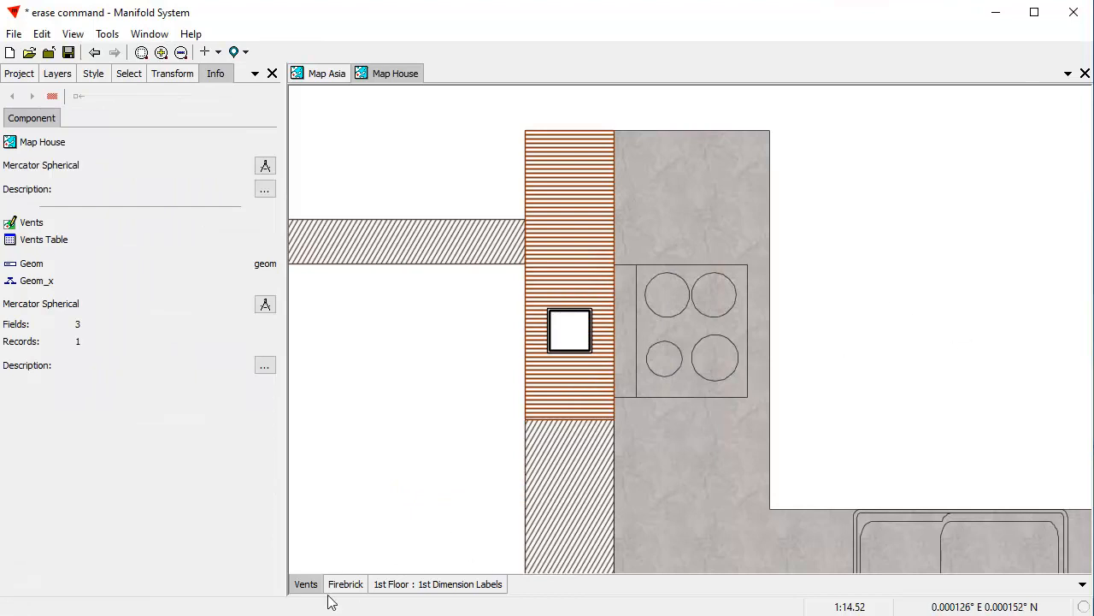
shift+click(304, 585)
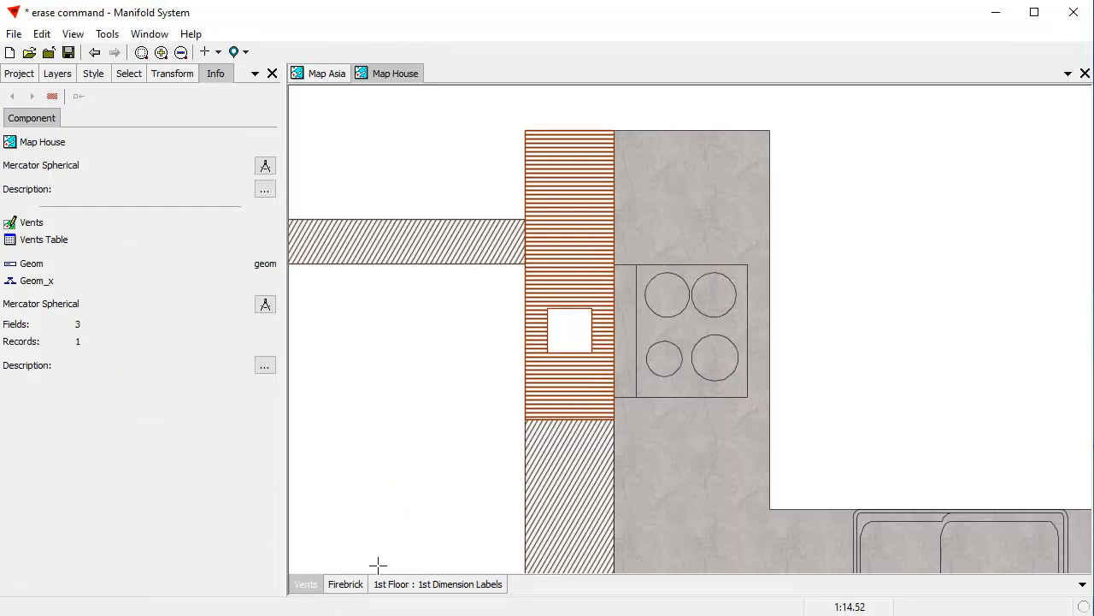
Step: Start creating an area in the Firebrick layer with Snap to Grid on and the grid step set to .05 by .05
click(340, 587)
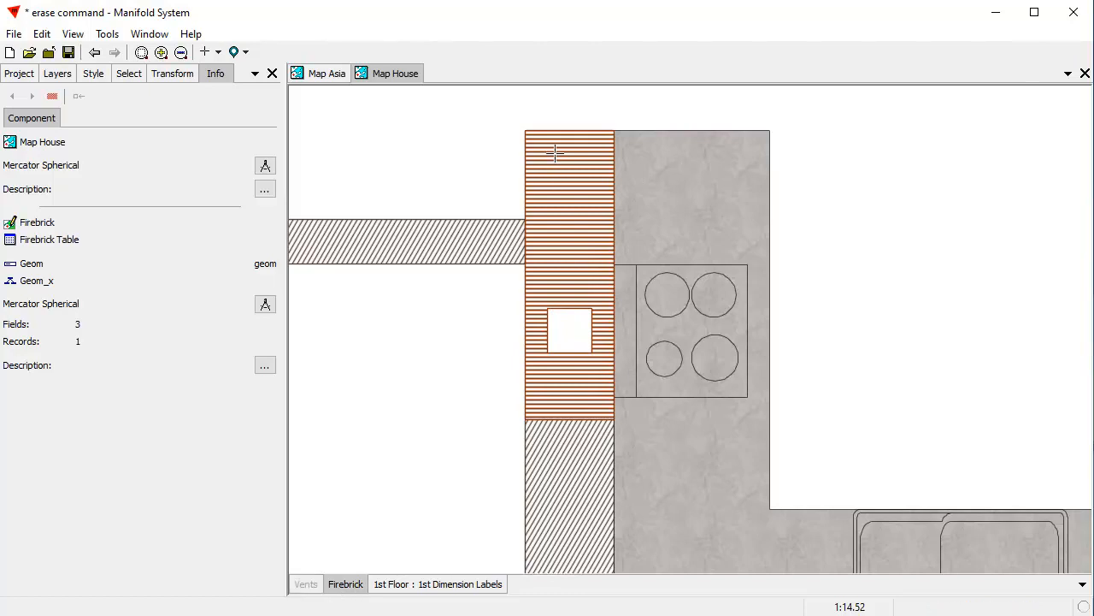
click(218, 52)
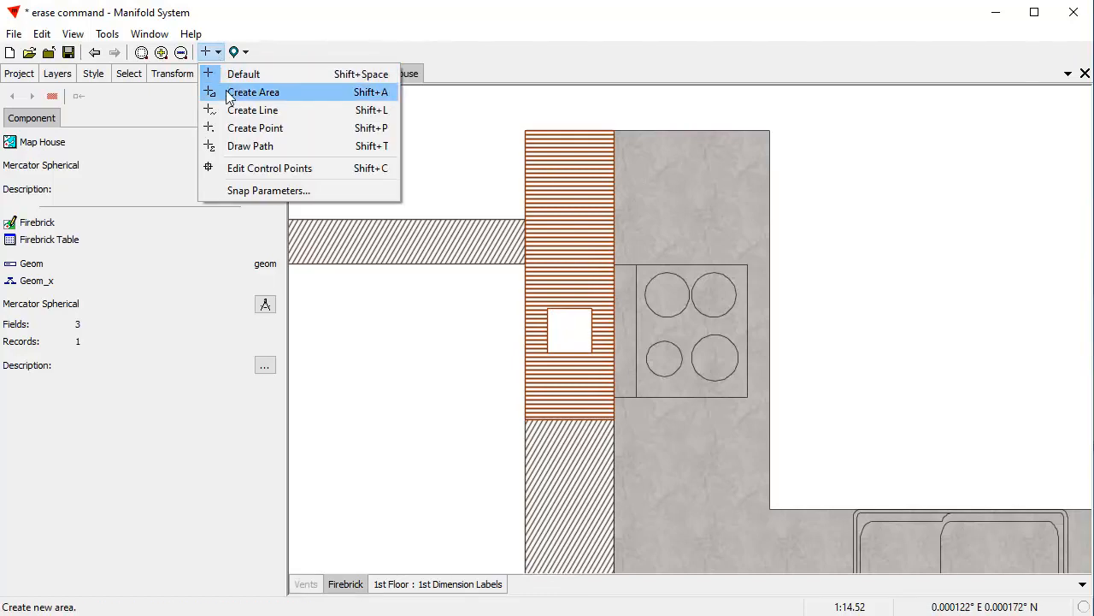
click(227, 90)
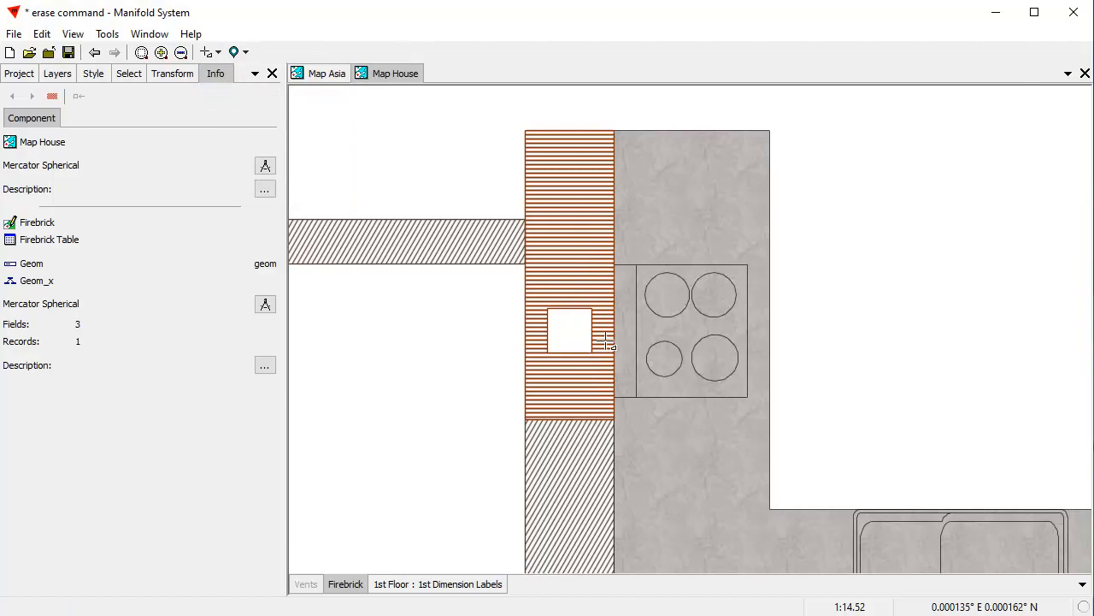
scroll(604, 342, up, 3)
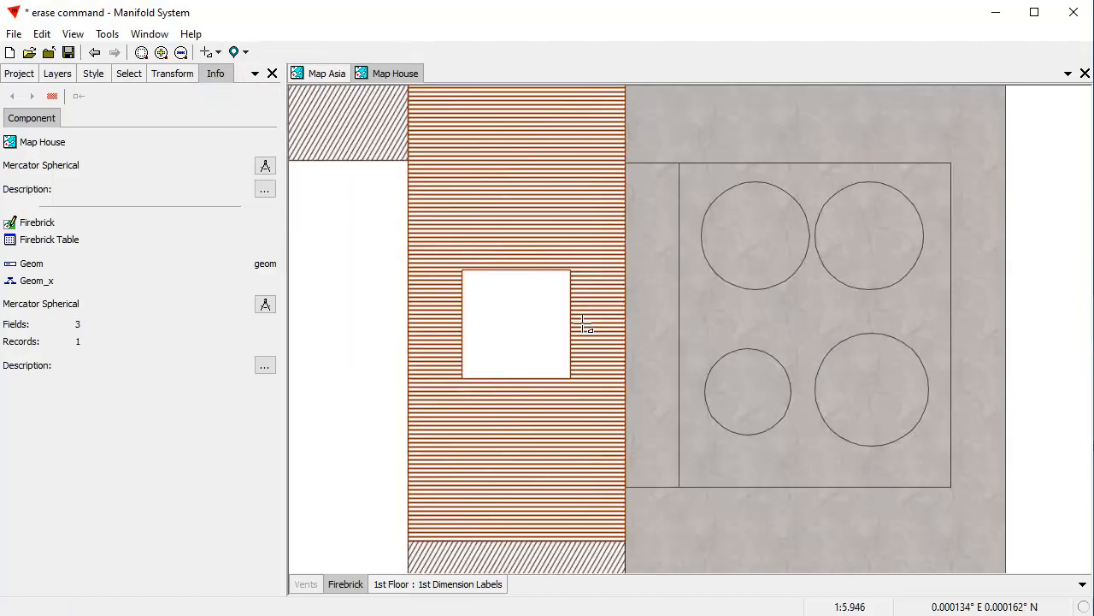
right_click(647, 209)
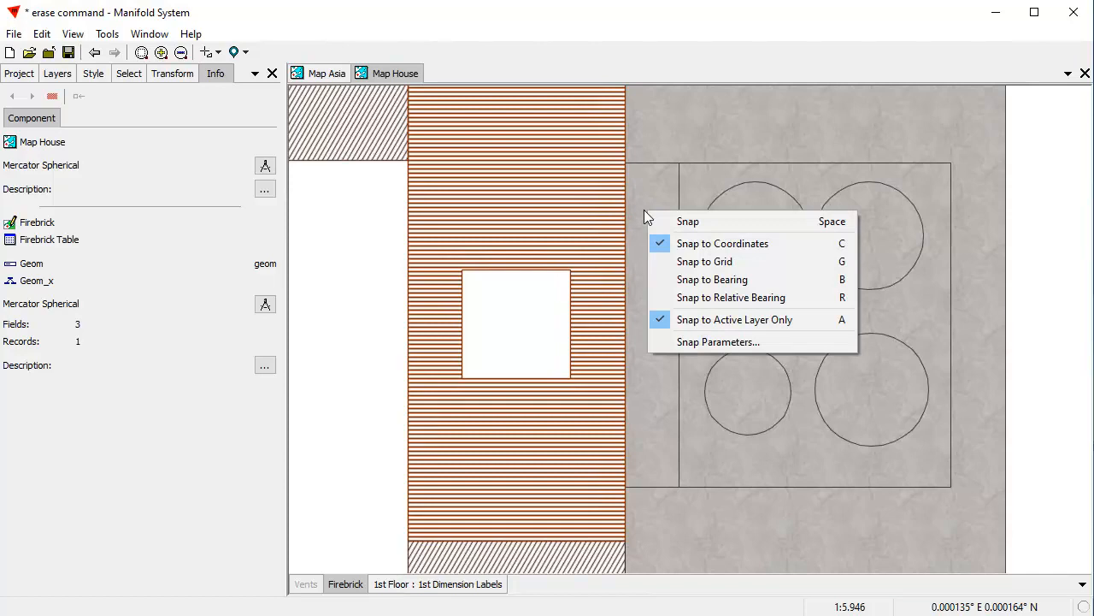
click(693, 261)
right_click(673, 178)
click(714, 311)
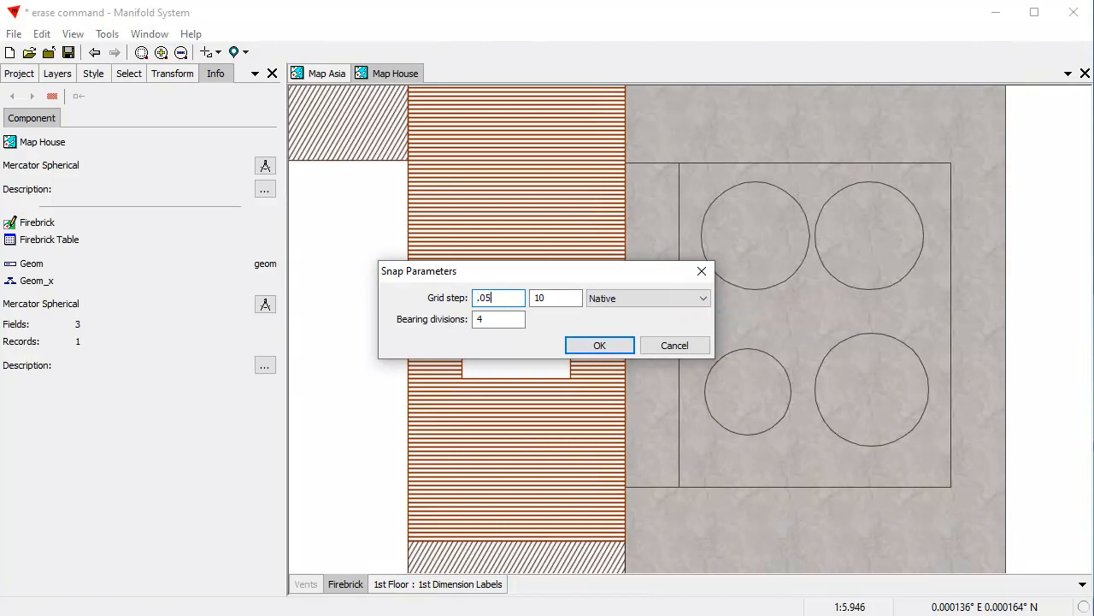
drag(560, 299, 532, 301)
text(.05)
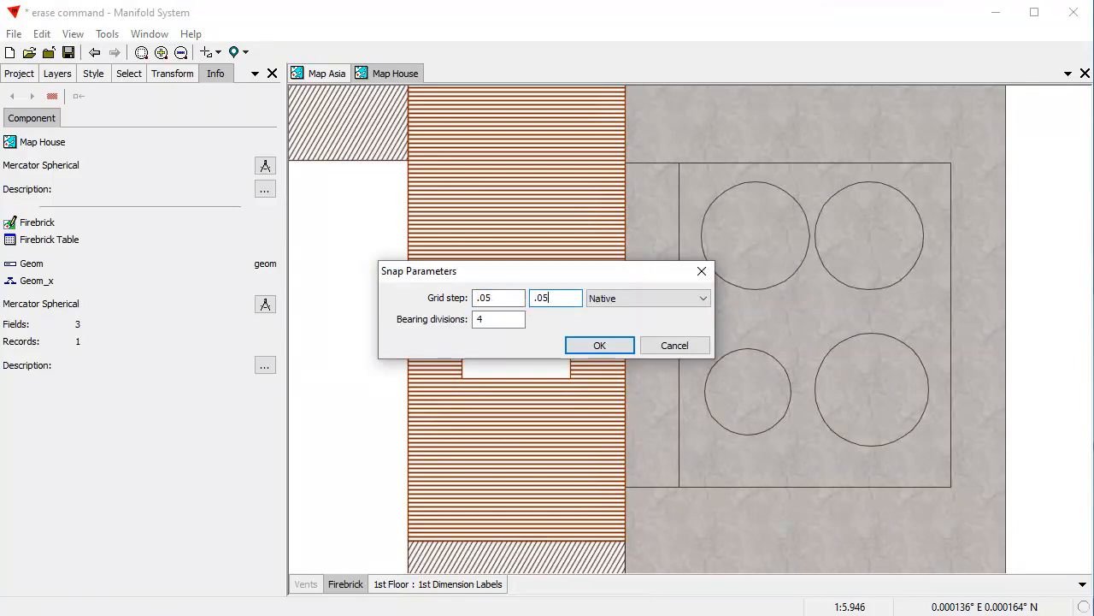
click(603, 344)
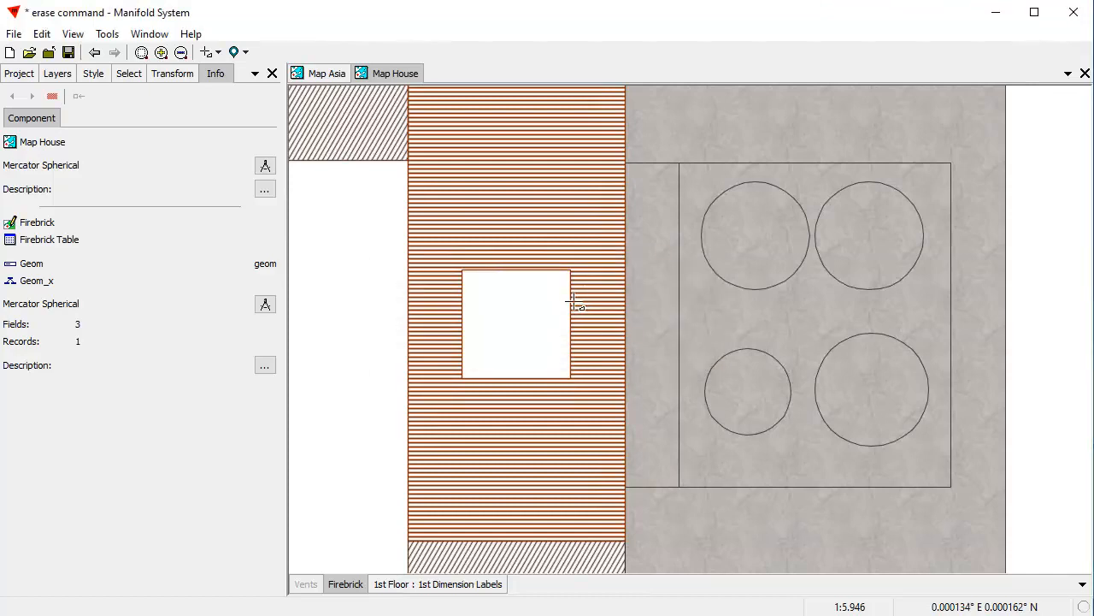
Step: Draw a small square area joining the vent hole to the firebrick's edge beside the stove and erase it from Firebrick with both options off
click(570, 297)
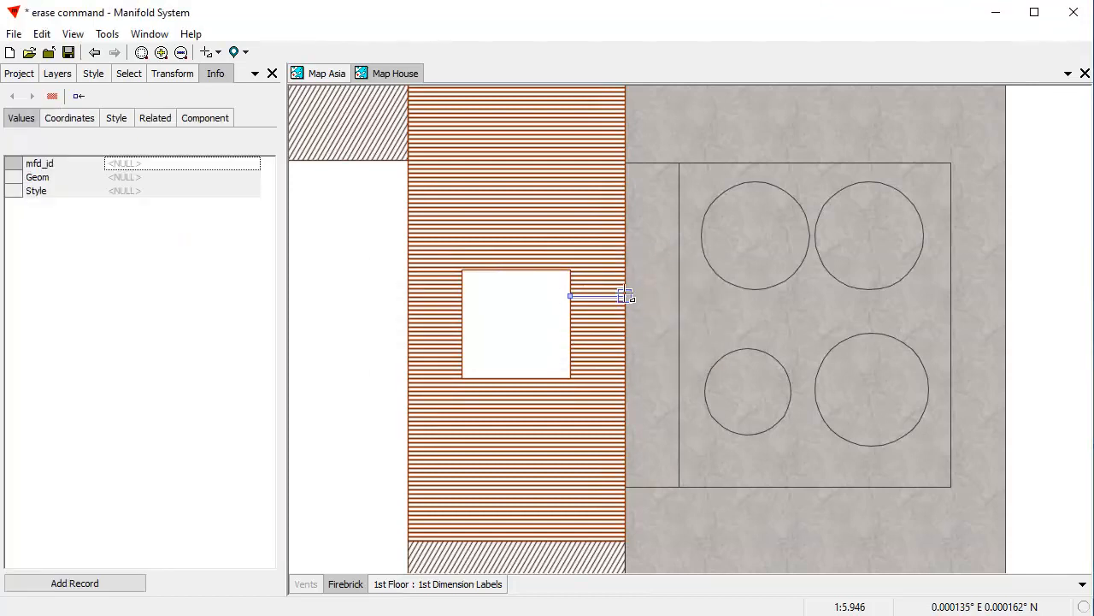
click(625, 296)
click(625, 351)
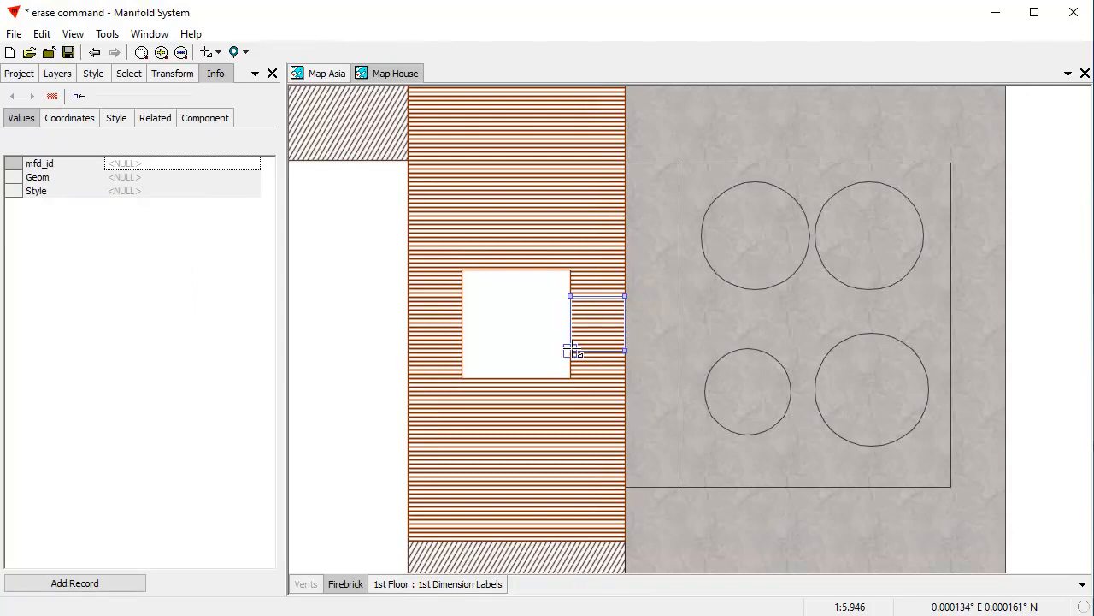
click(570, 350)
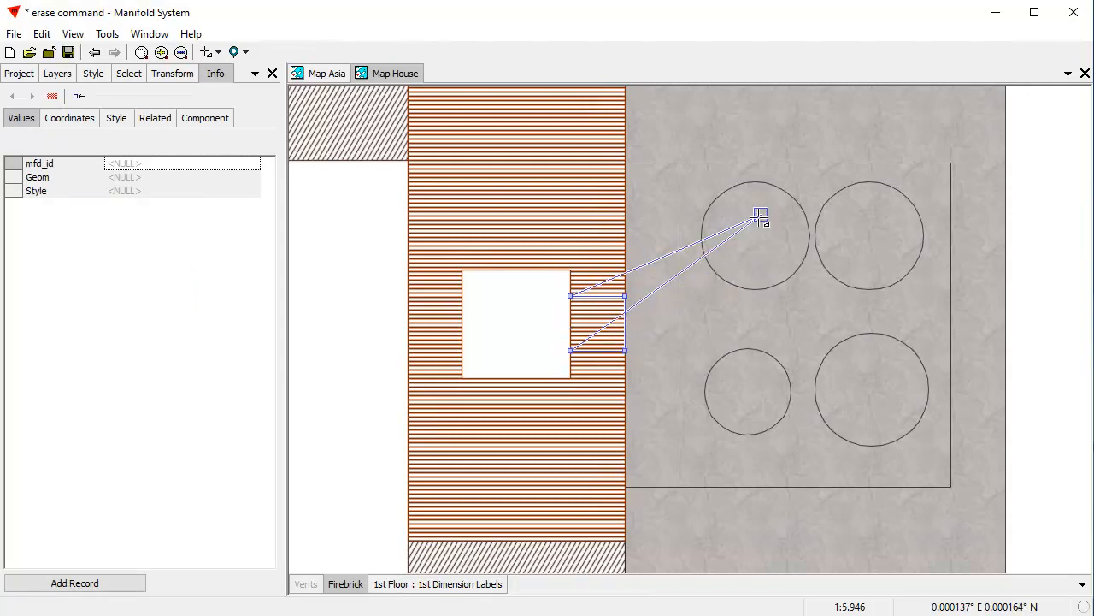
right_click(561, 349)
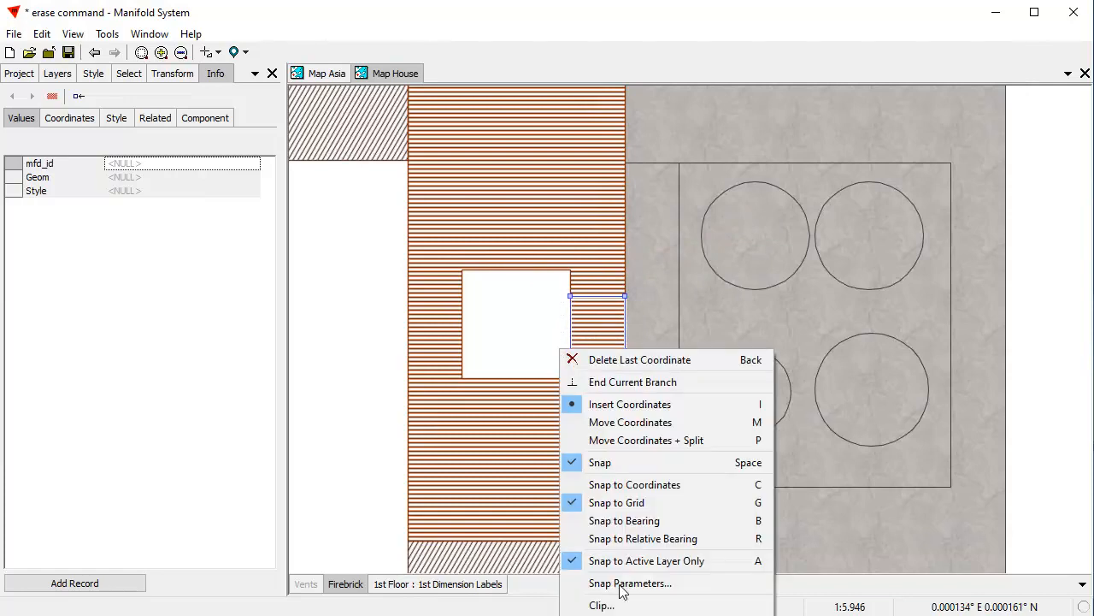
click(604, 615)
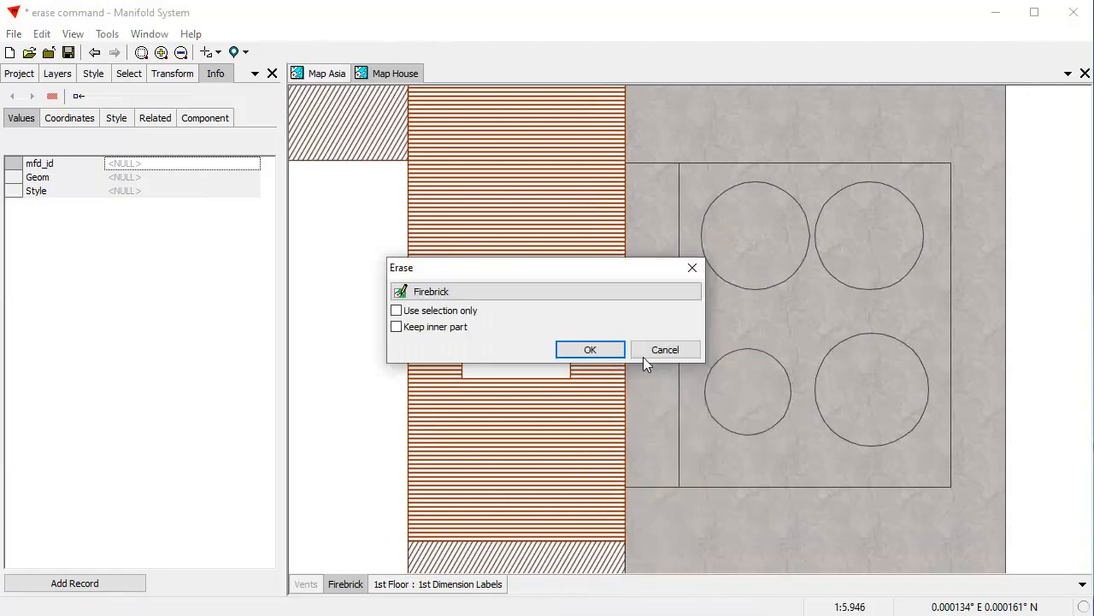
click(589, 350)
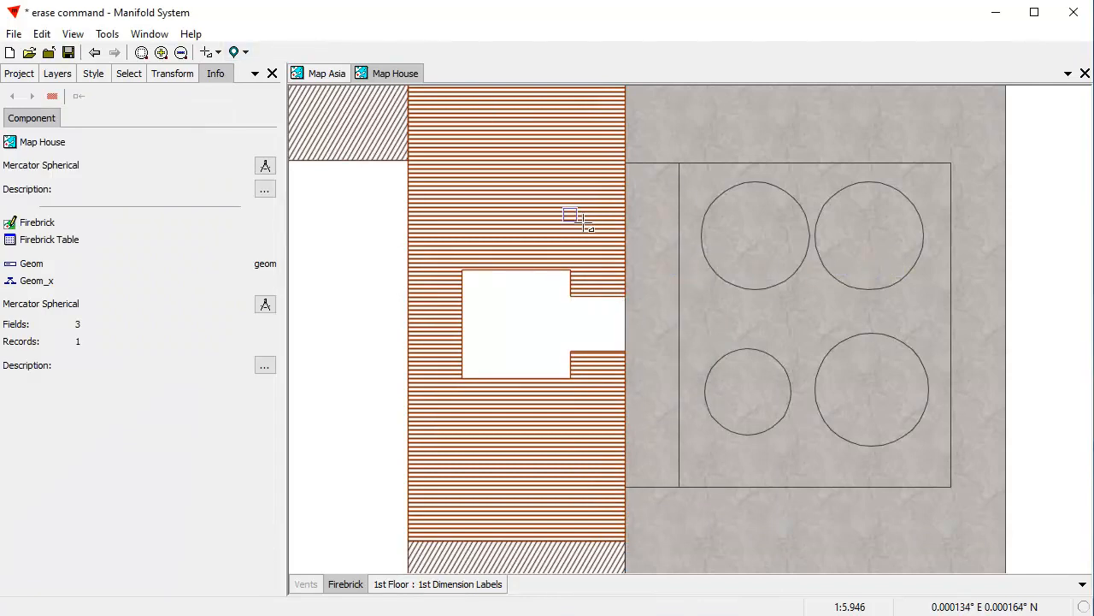
Step: Leave area creation, make the Vents layer visible and active again, and switch the Firebrick layer off and back on
scroll(587, 227, down, 3)
click(218, 52)
click(222, 71)
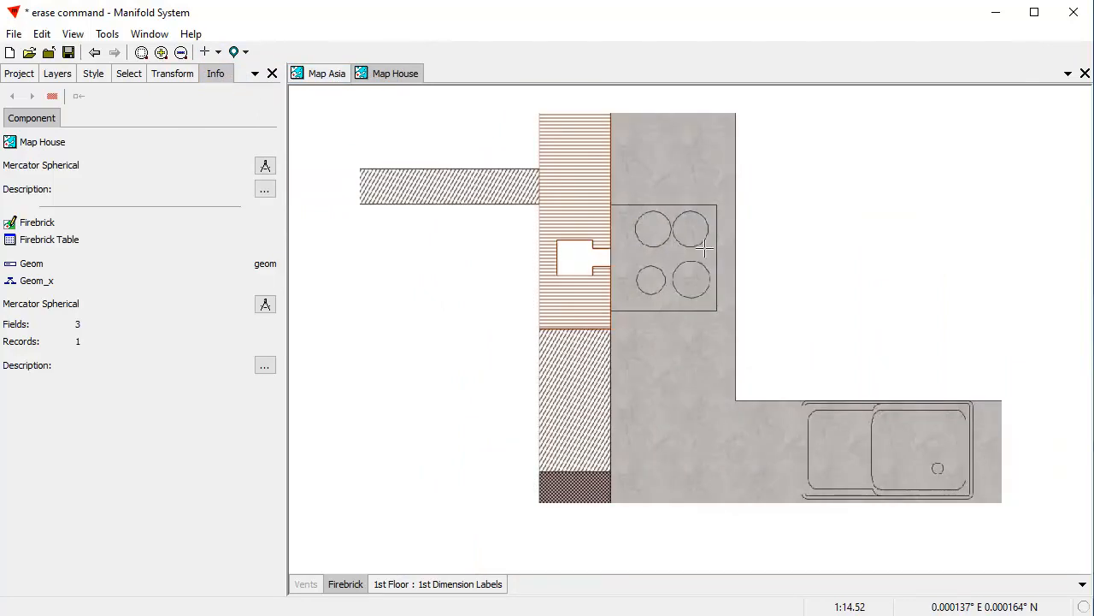
drag(662, 215, 646, 274)
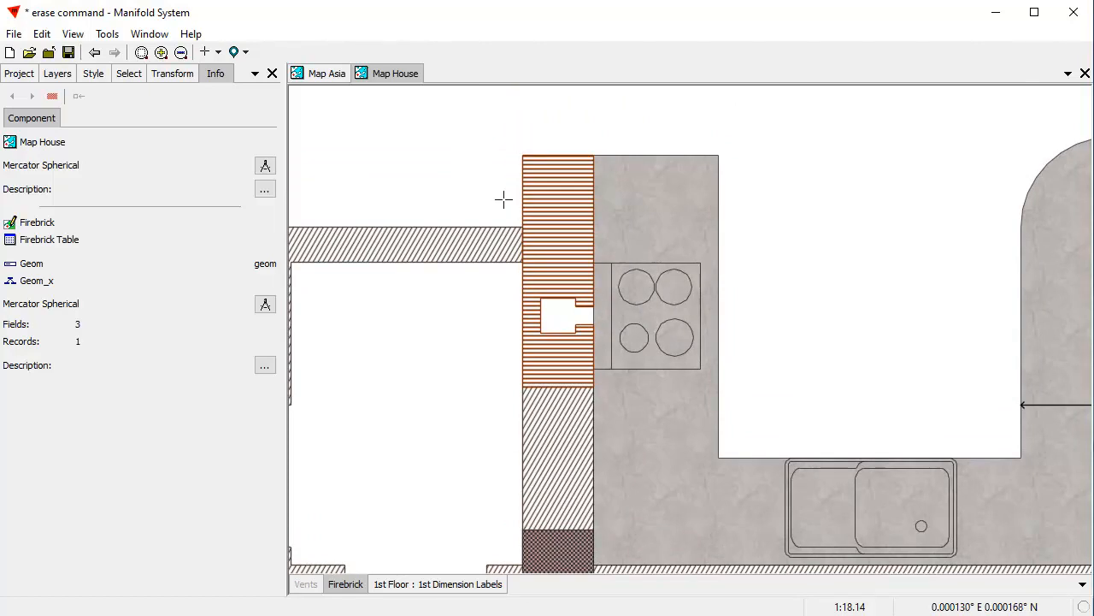
drag(476, 157, 729, 411)
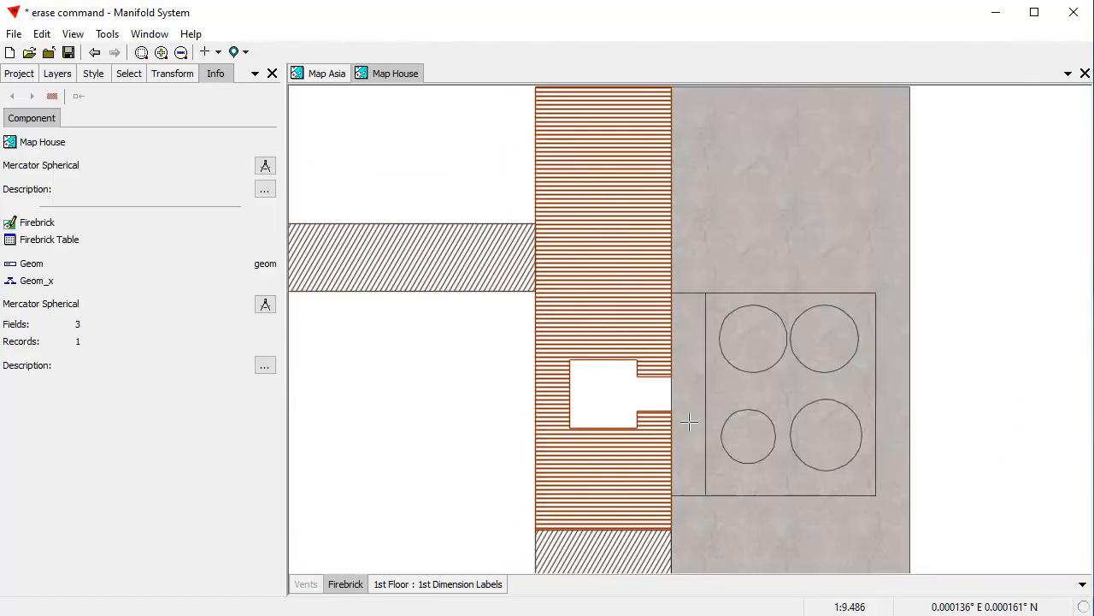
scroll(668, 497, down, 1)
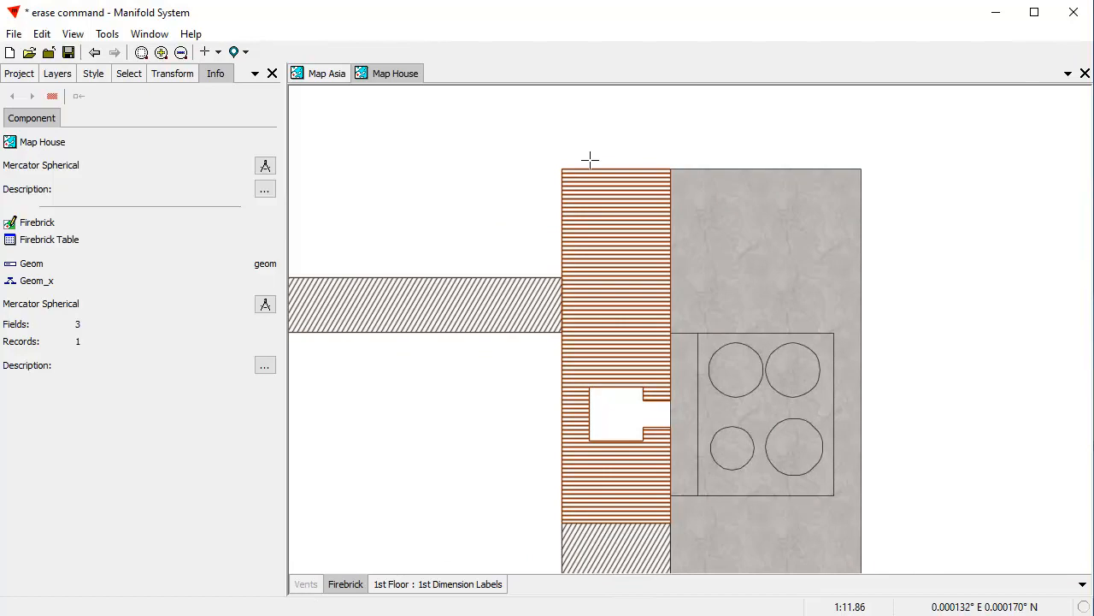
drag(532, 153, 746, 475)
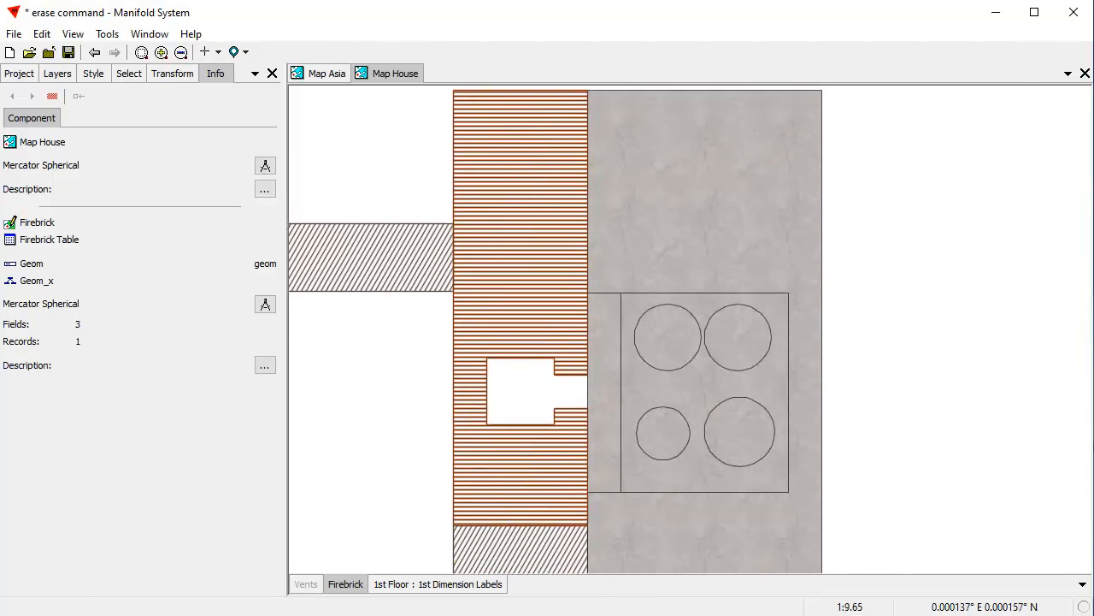
click(308, 584)
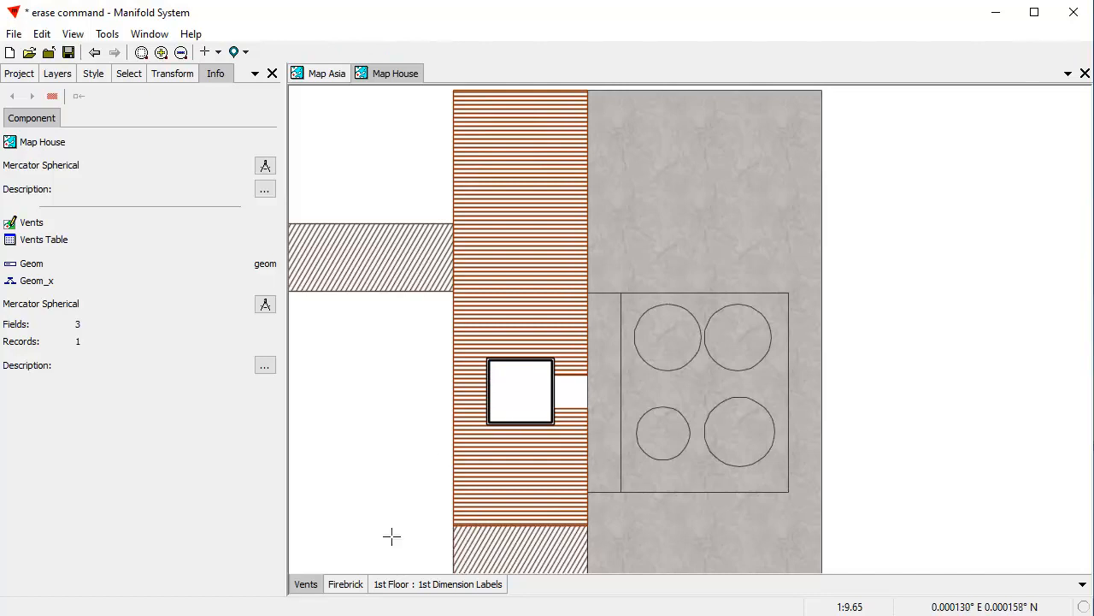
shift+click(345, 584)
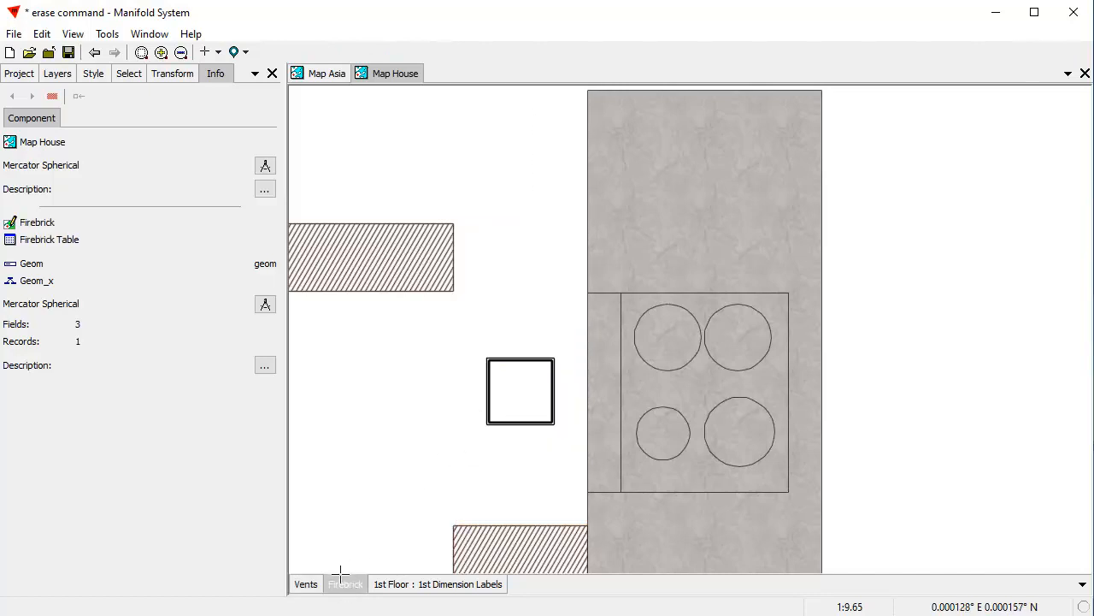
shift+click(345, 587)
click(310, 585)
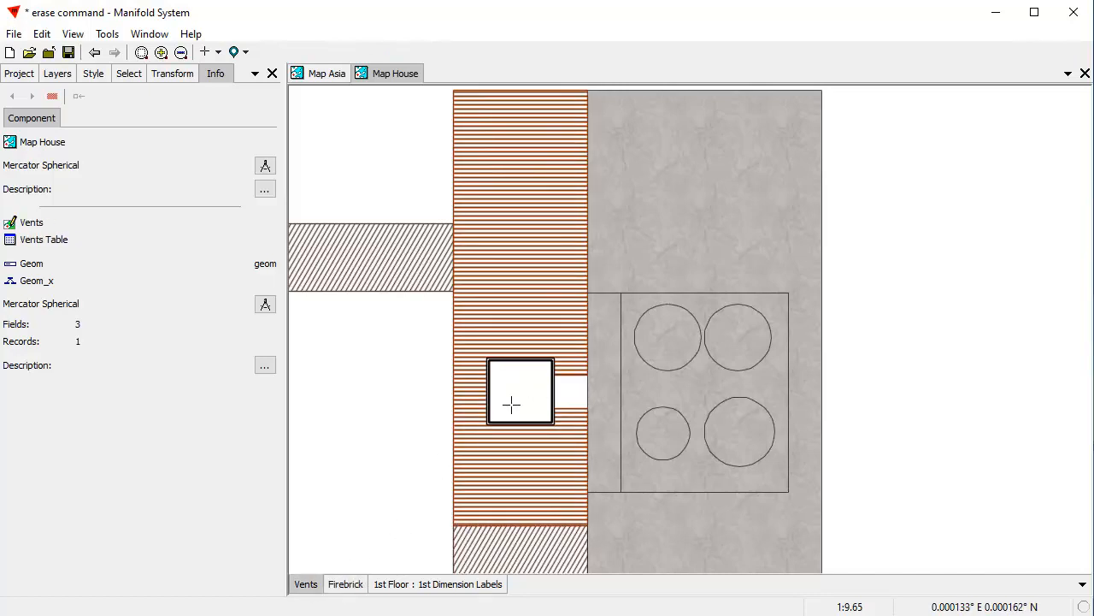
Step: Move the picked square vent's whole outline straight up to Y 18.6–18.8 and erase that shape from the Firebrick layer with both options off
click(511, 405)
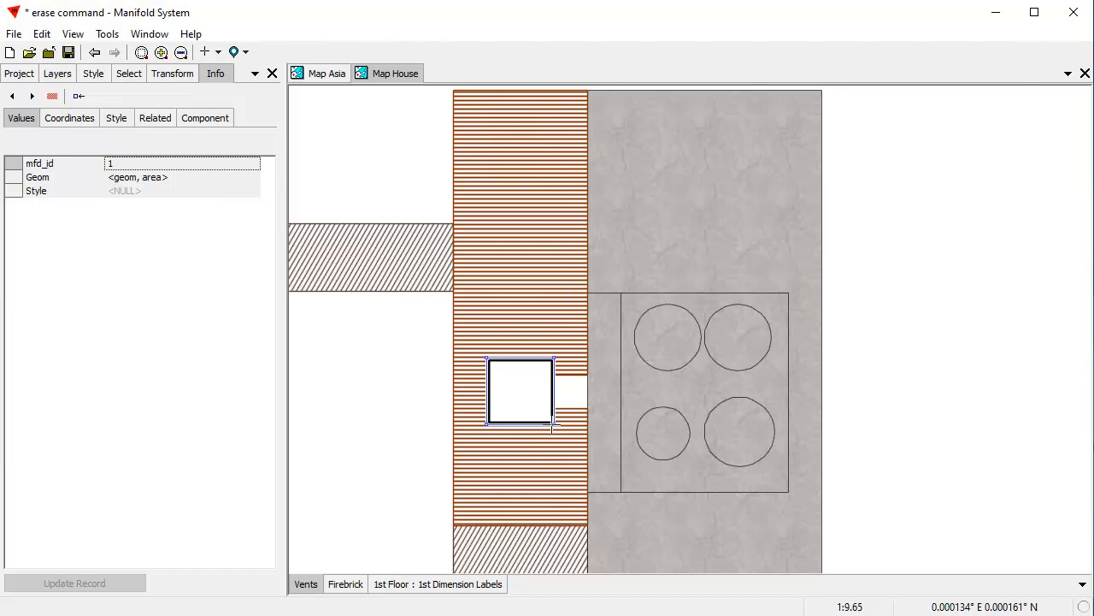
click(554, 423)
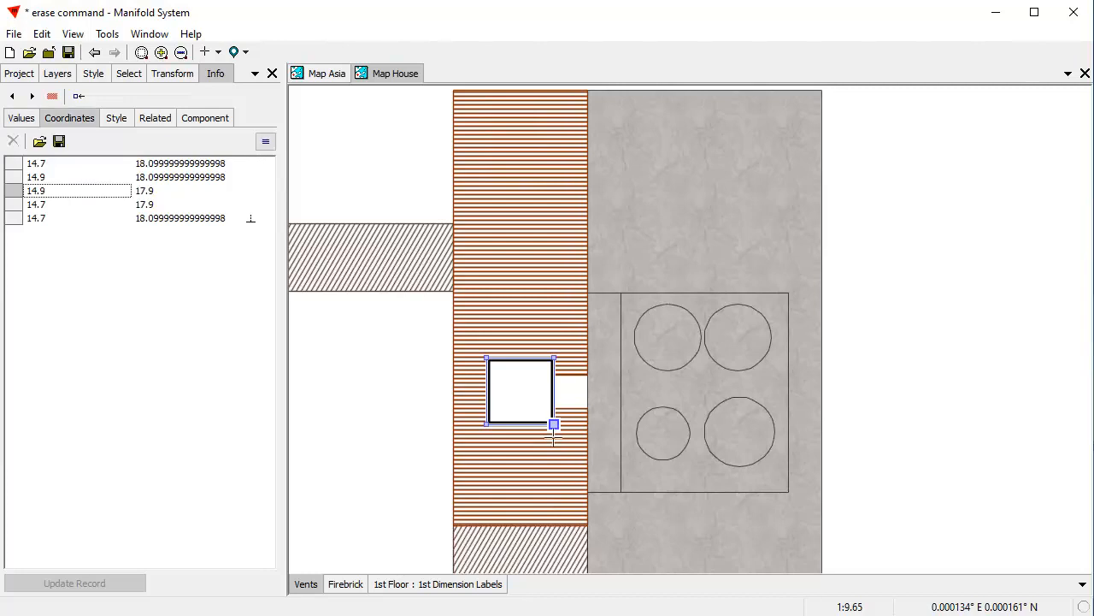
drag(554, 424, 554, 190)
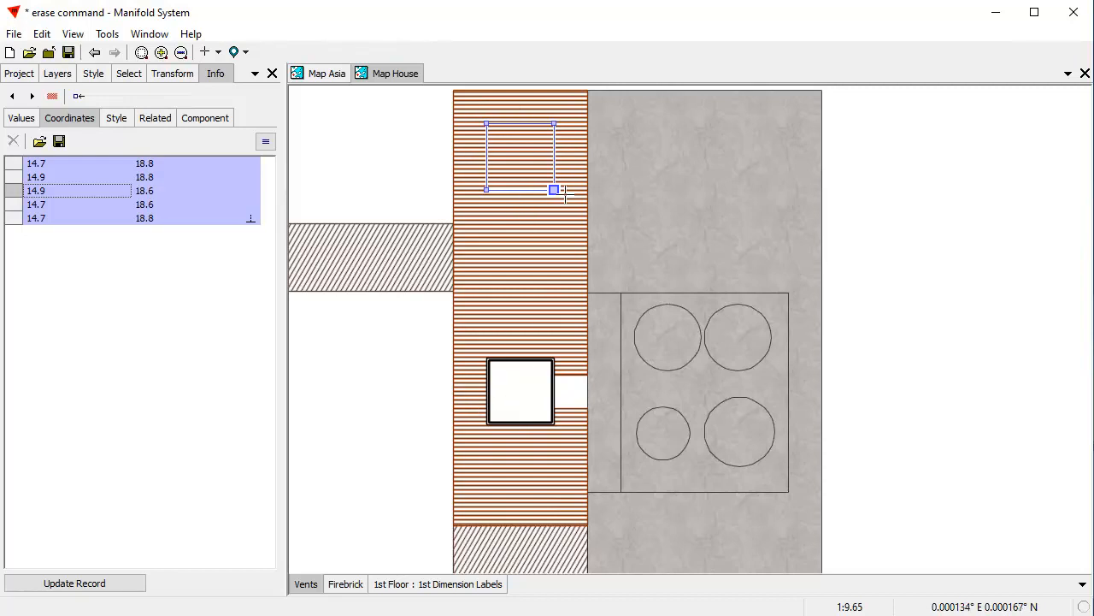
right_click(859, 127)
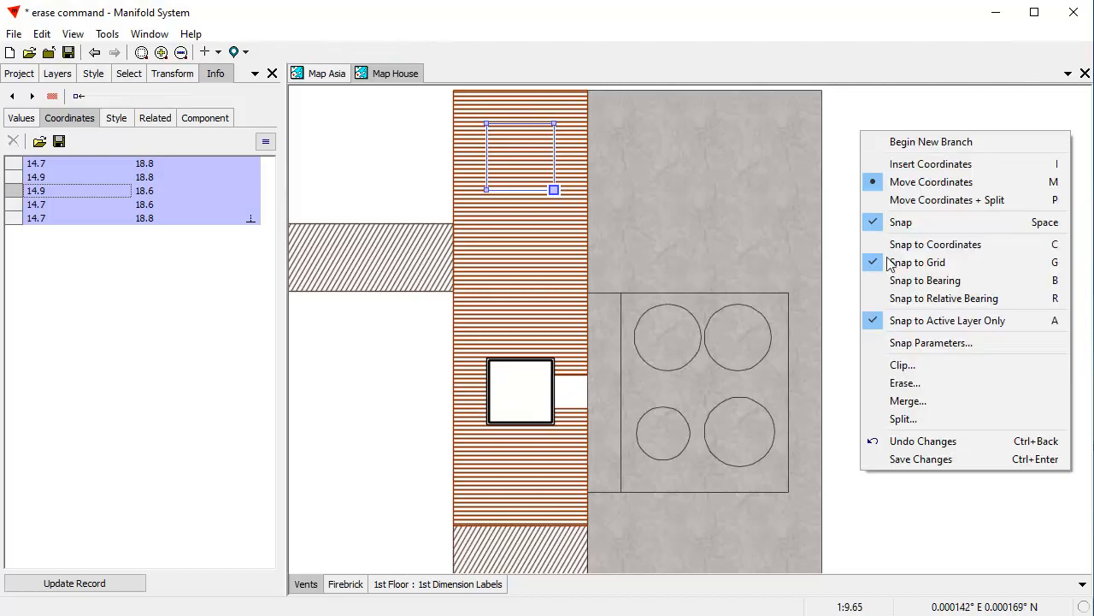
click(865, 383)
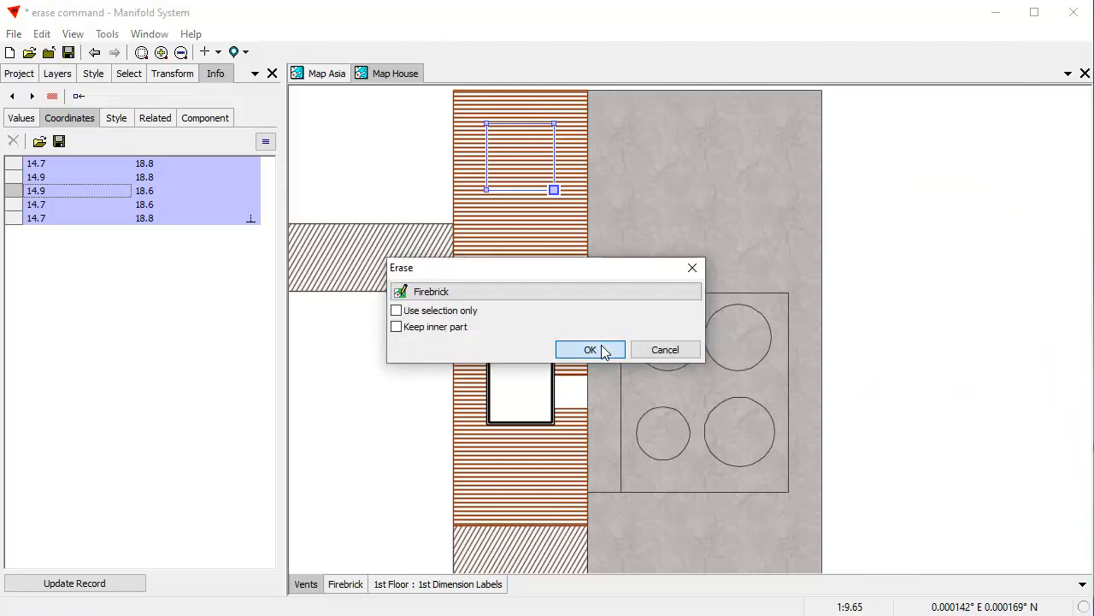
click(600, 351)
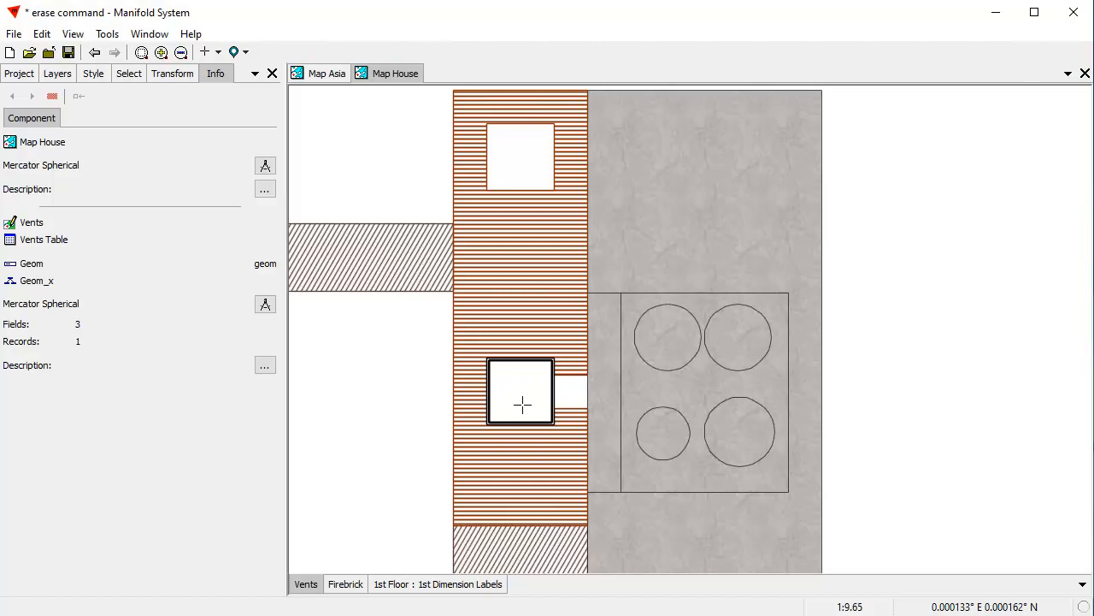
Step: Pick the square vent again, move its whole outline up to Y 18.25–18.45, and erase that shape from the Firebrick layer
click(523, 404)
alt+click(554, 424)
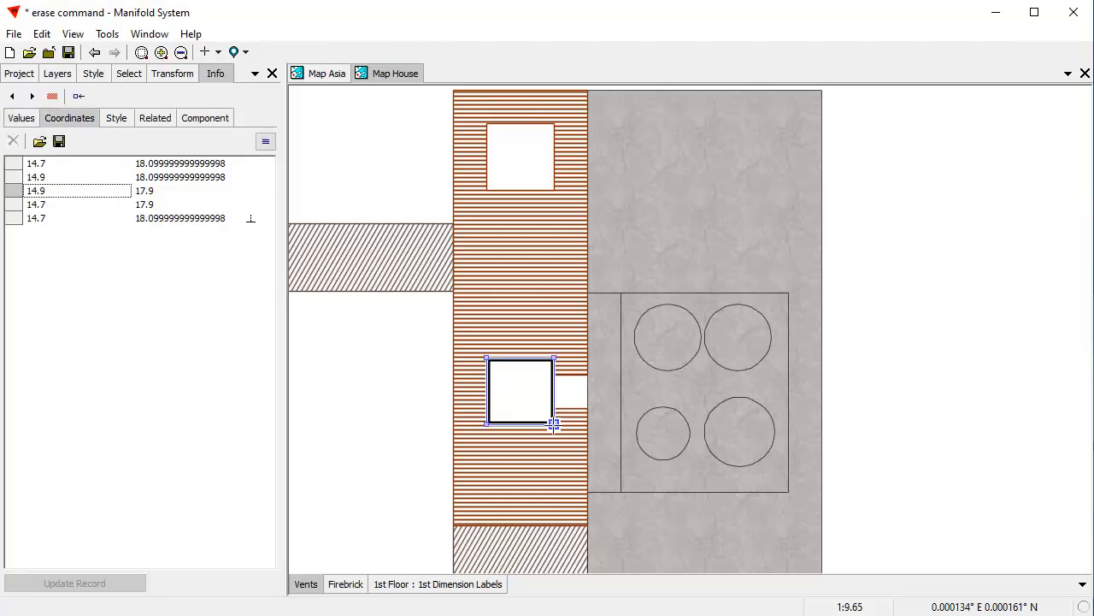
drag(554, 424, 555, 307)
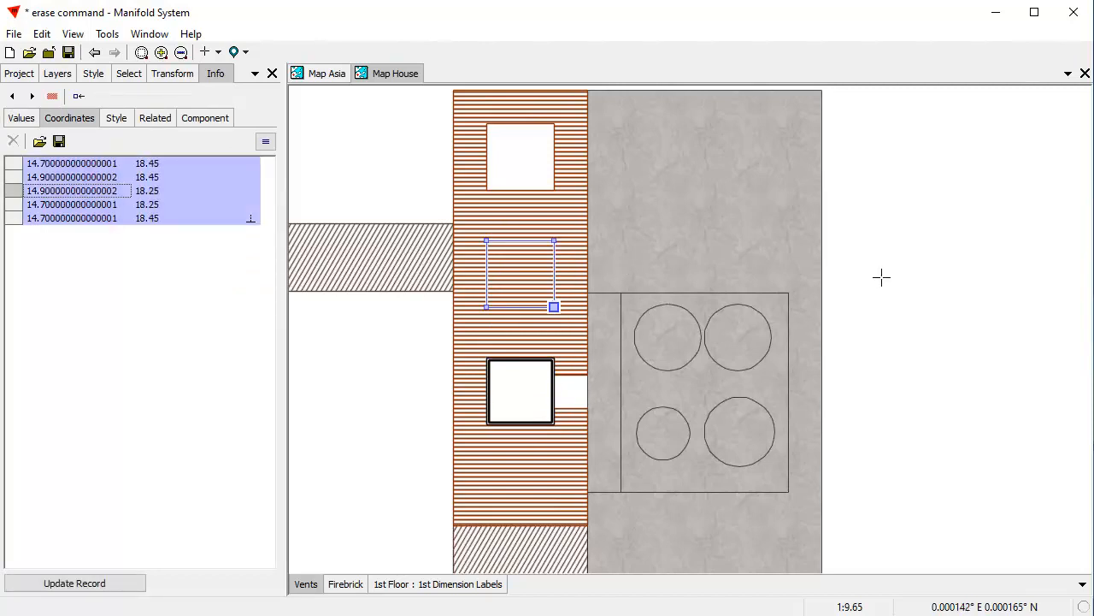
right_click(911, 209)
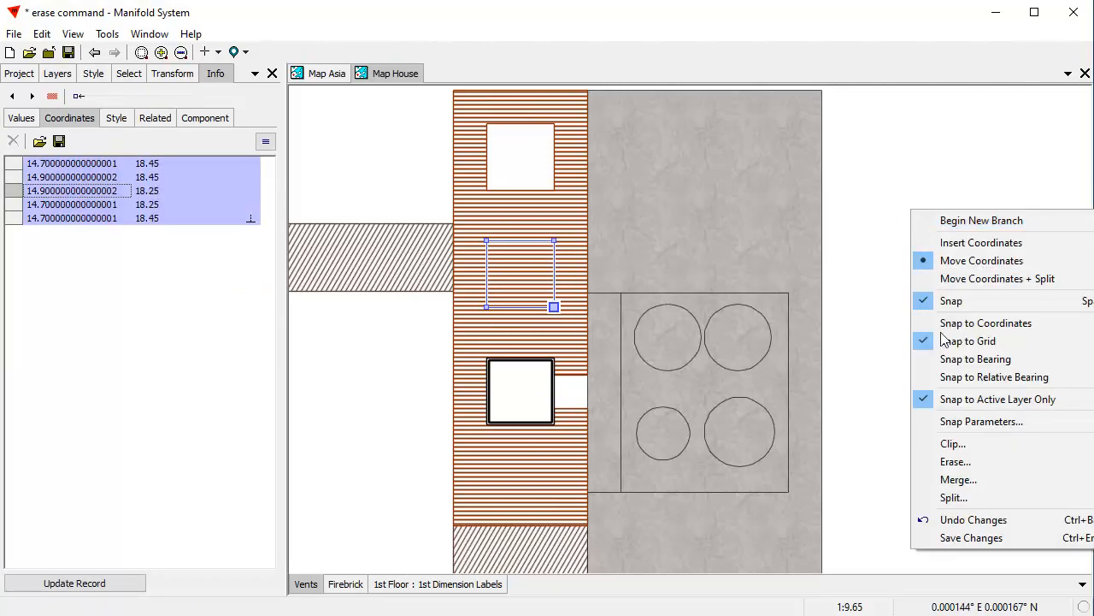
click(969, 460)
click(605, 350)
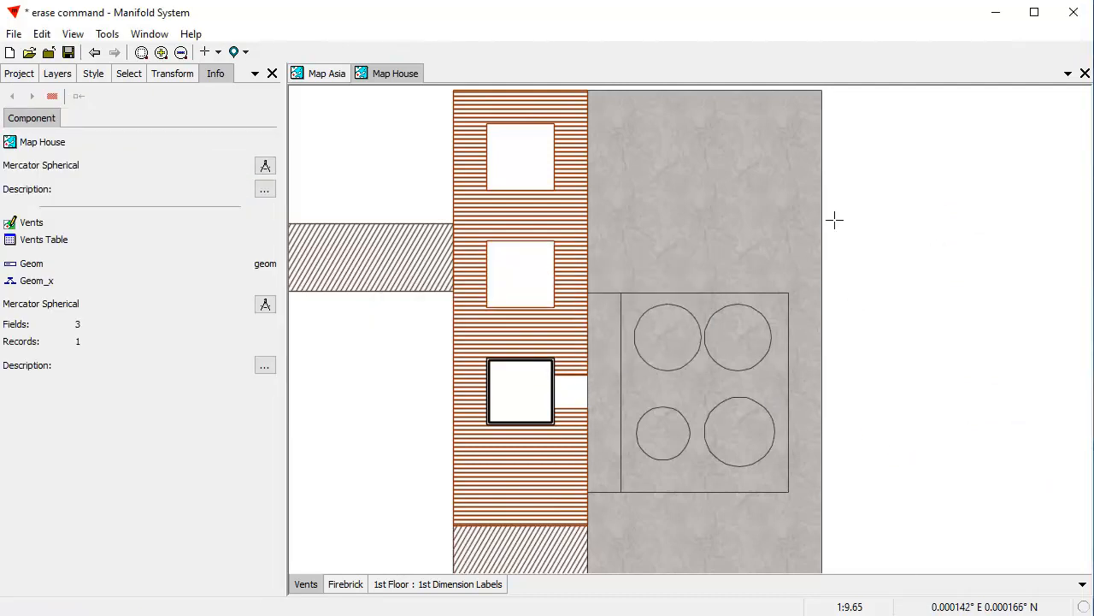
Step: Pick the square vent and move its whole outline down into the inner wall below the firebrick, to Y 17.25–17.45
scroll(794, 233, down, 2)
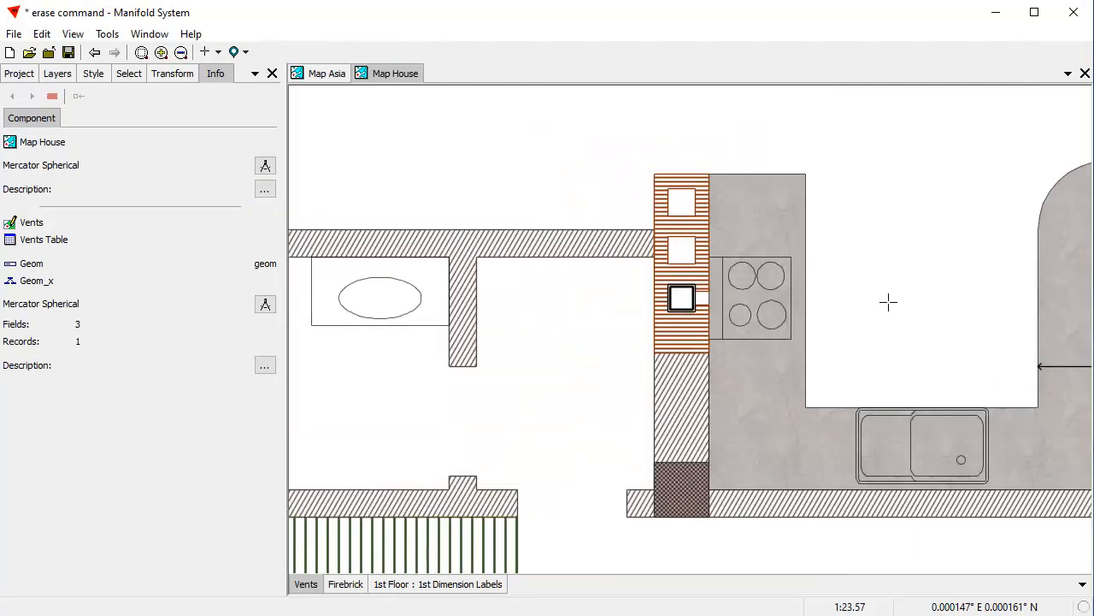
drag(878, 273, 821, 350)
drag(716, 276, 721, 242)
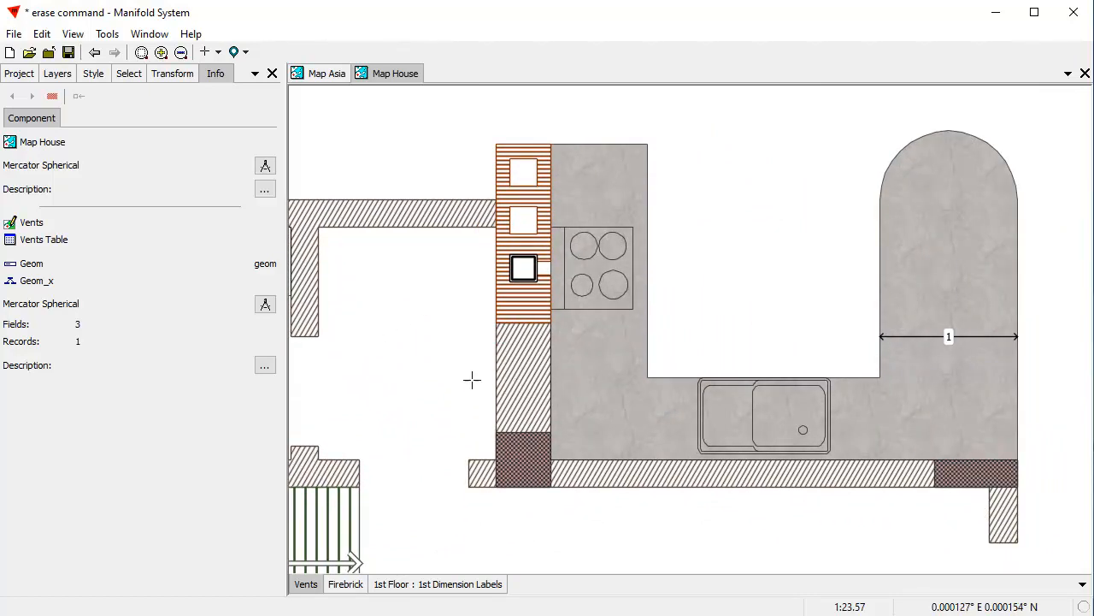
click(524, 268)
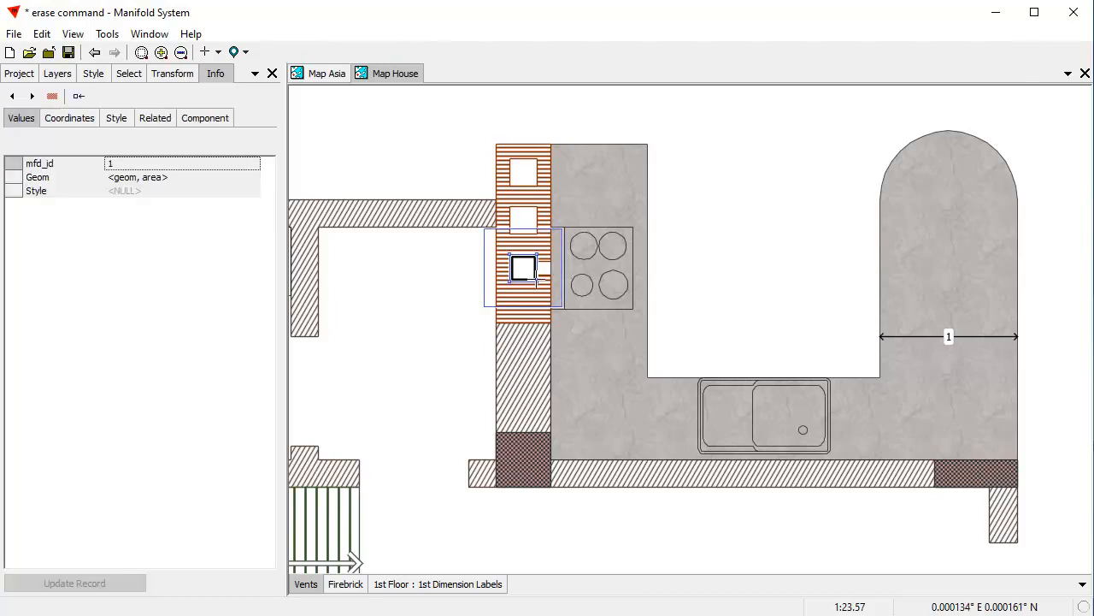
drag(536, 280, 537, 370)
Step: Erase the moved outline from the 1st Wall Inner layer with Use selection only and Keep inner part off
right_click(741, 139)
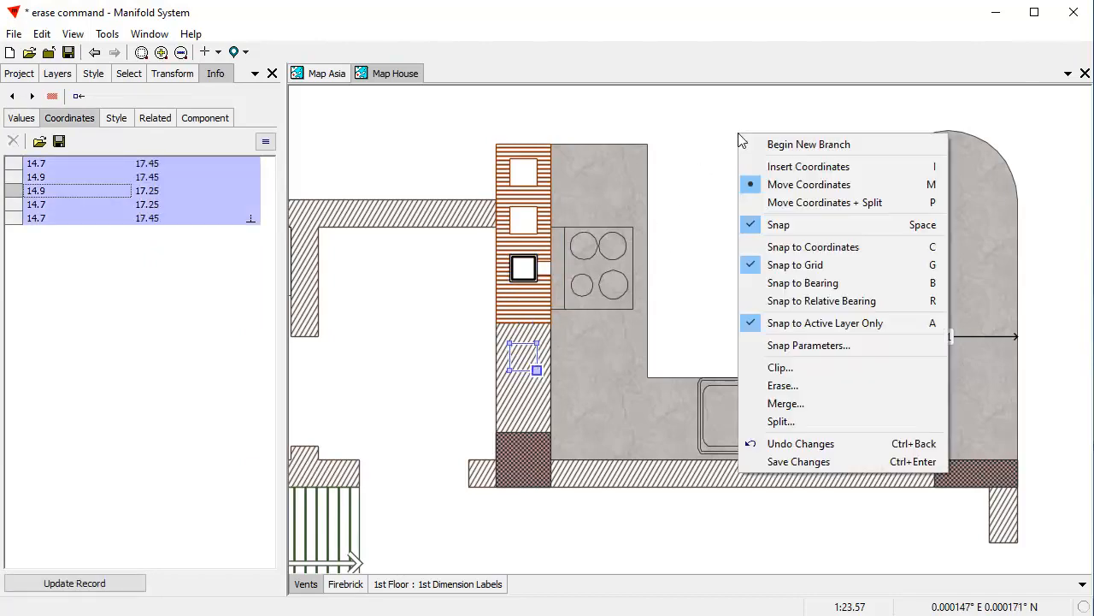
click(783, 385)
drag(650, 253, 929, 109)
click(830, 133)
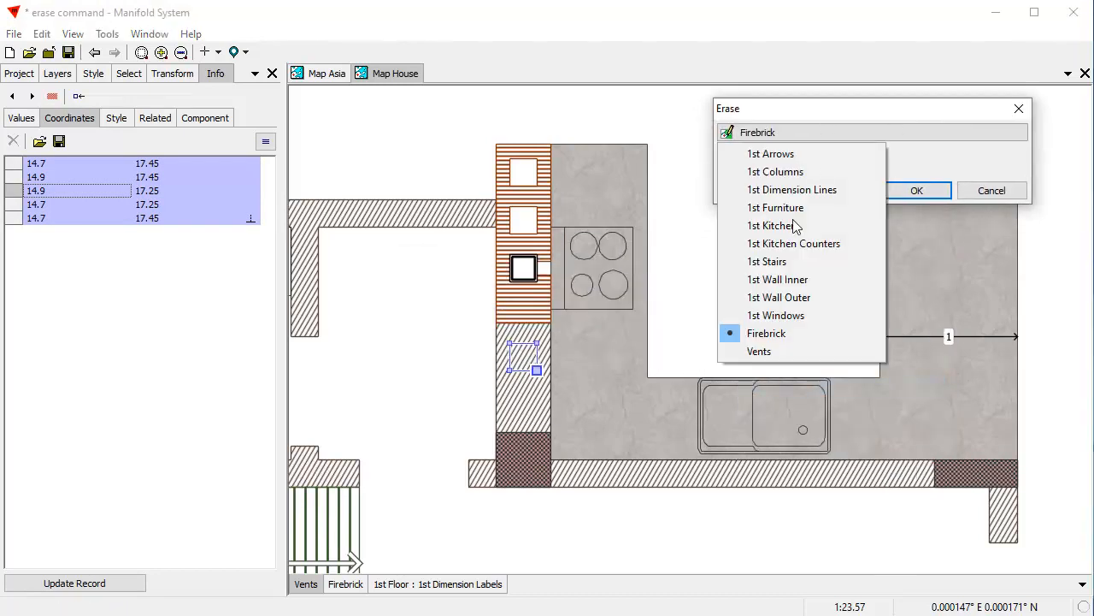
click(786, 280)
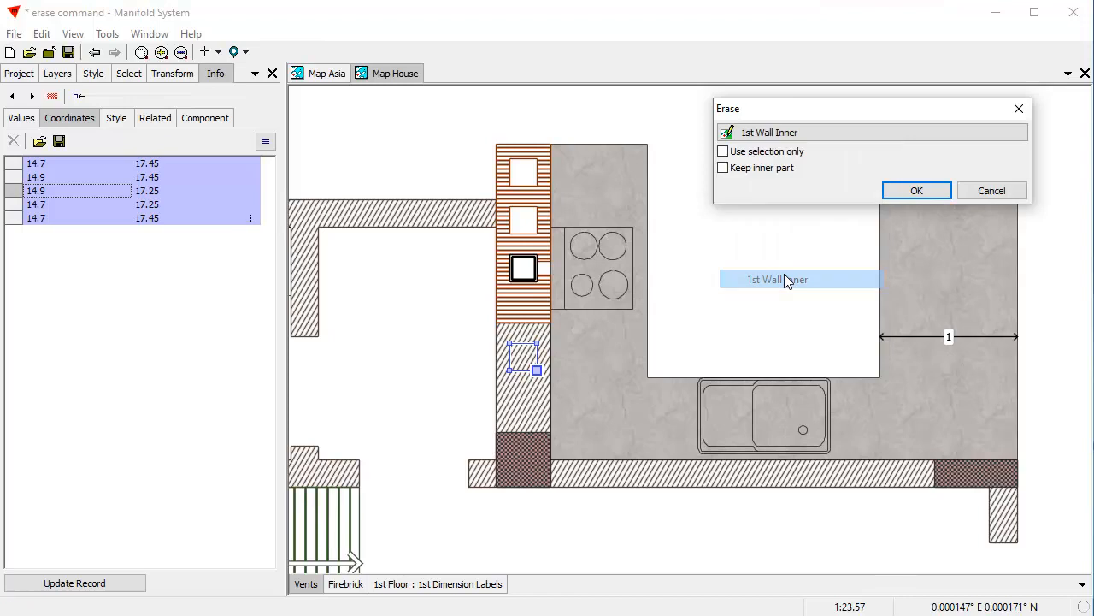
click(916, 190)
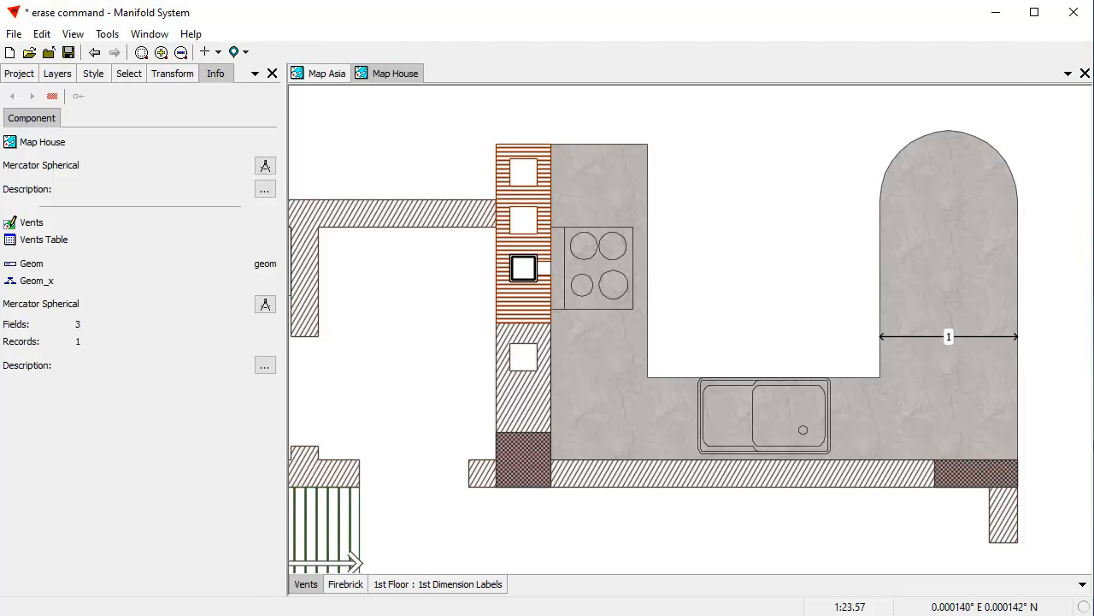
Step: Bring up the Map Great Lakes window, dock it with the other maps, and hide its Great Lakes layer
drag(342, 614, 718, 112)
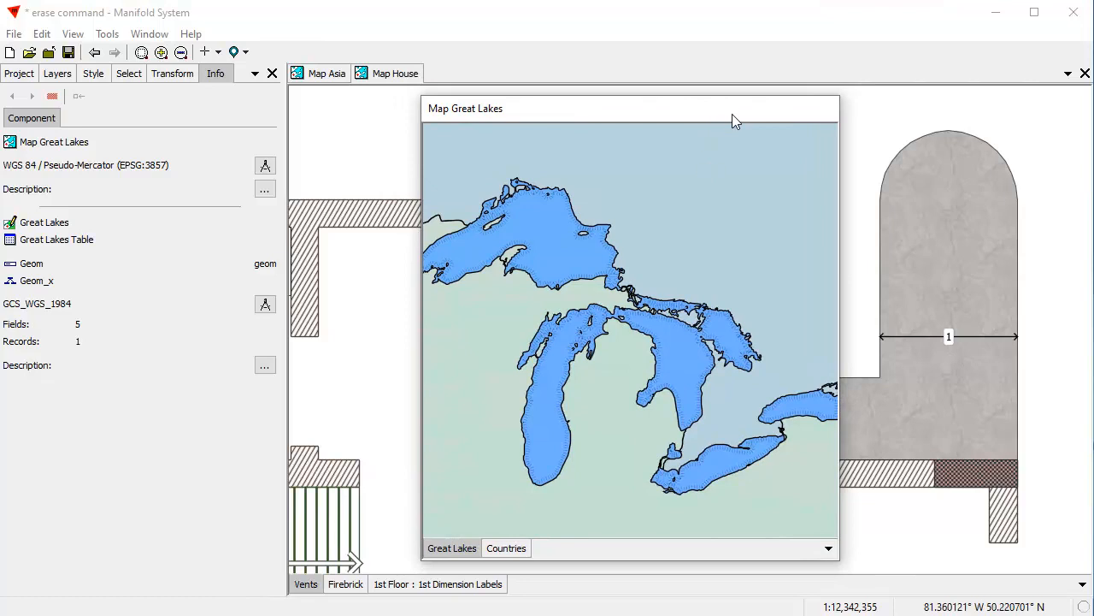
click(19, 76)
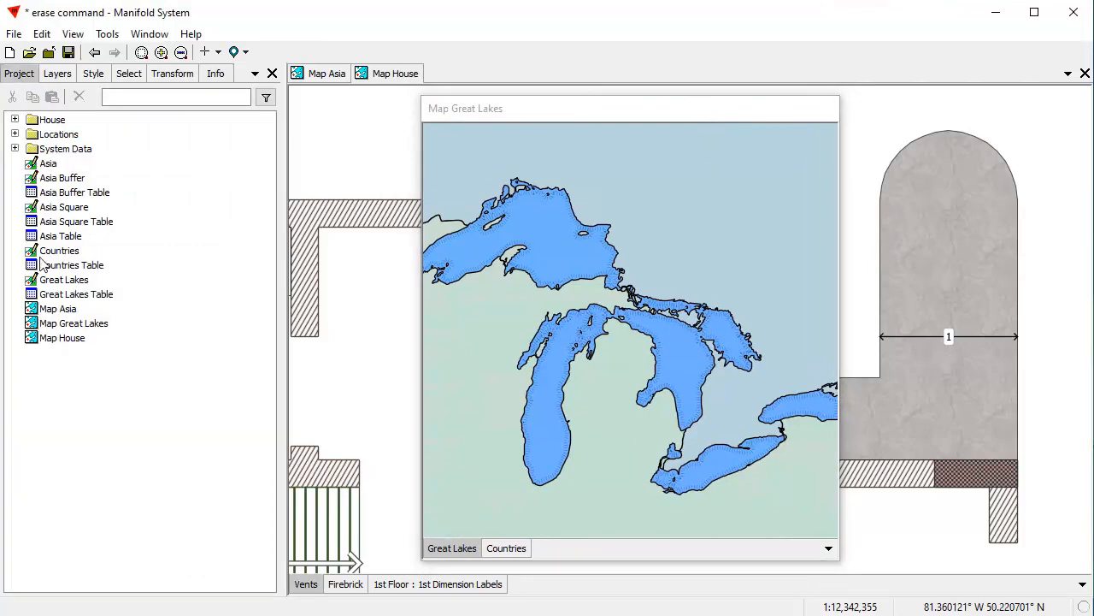
double_click(555, 114)
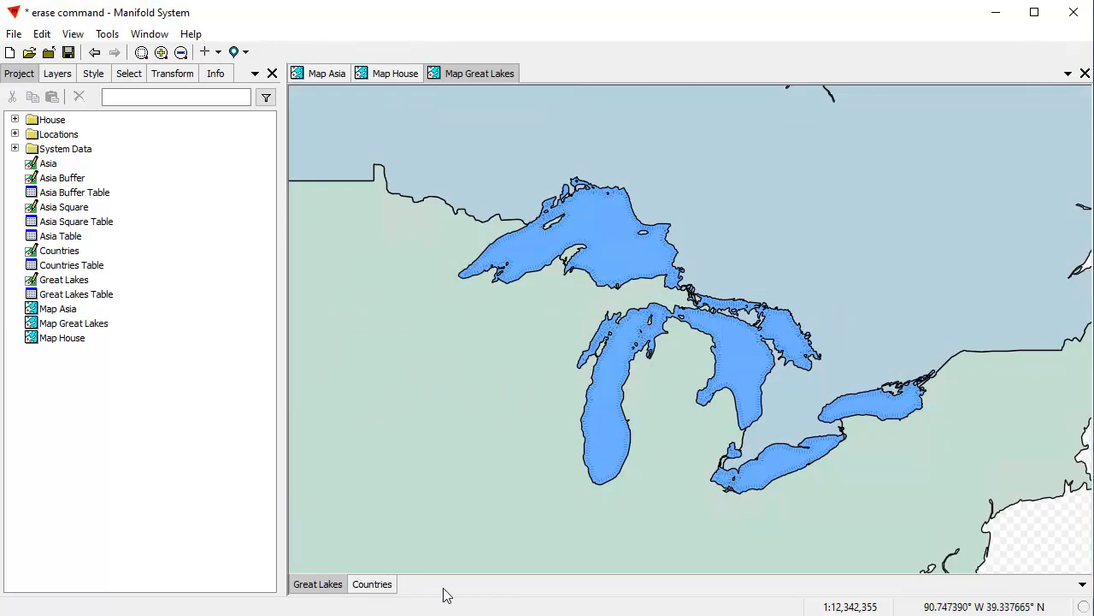
shift+click(332, 588)
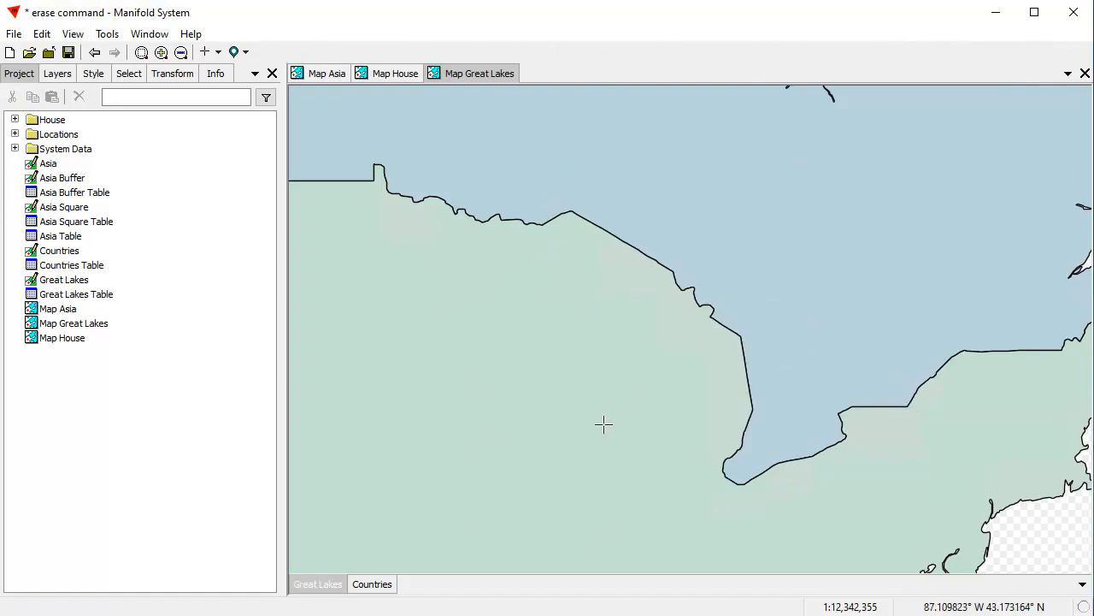
Step: Show the Great Lakes layer again over the Countries layer and make Countries the active layer
shift+click(328, 589)
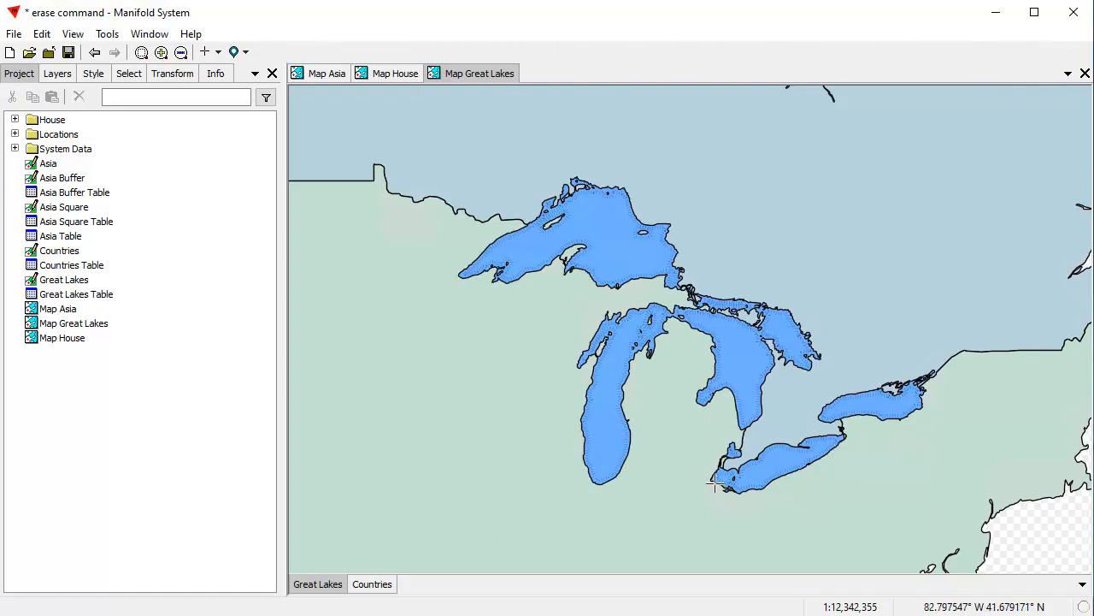
shift+click(383, 584)
shift+click(371, 586)
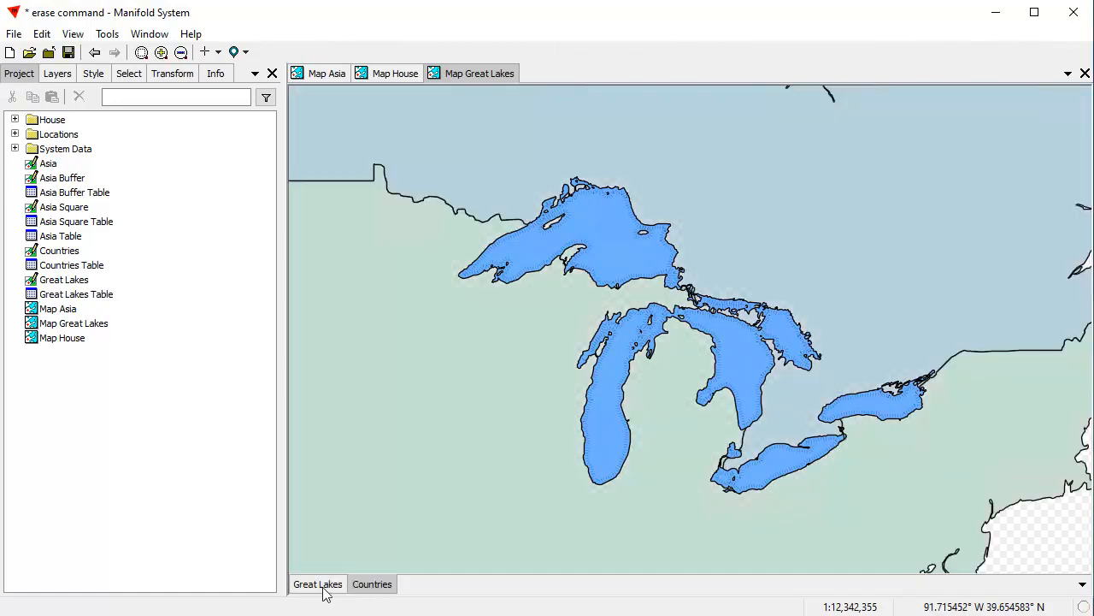
Step: Bring the separate Countries and Great Lakes drawing windows beside the map and stack them with Countries above Great Lakes
drag(1093, 217, 105, 41)
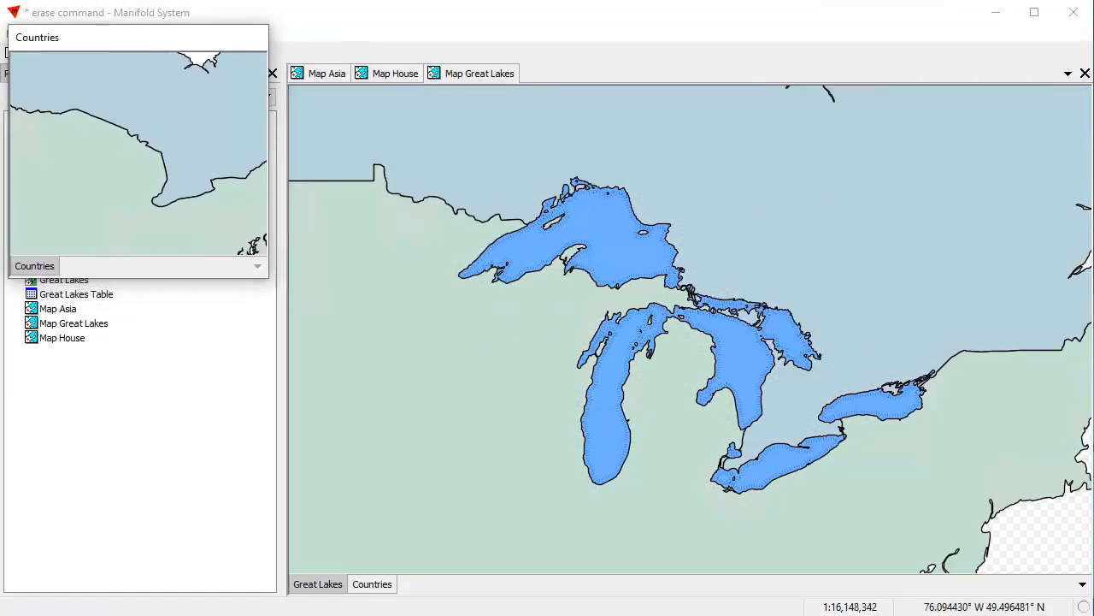
drag(1093, 214, 185, 354)
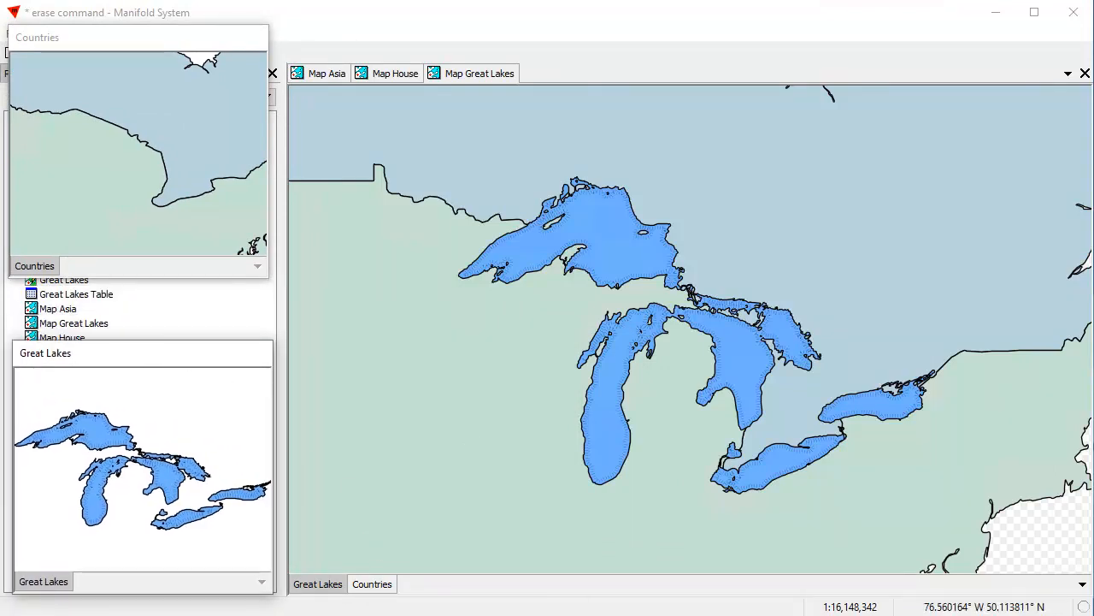
double_click(35, 265)
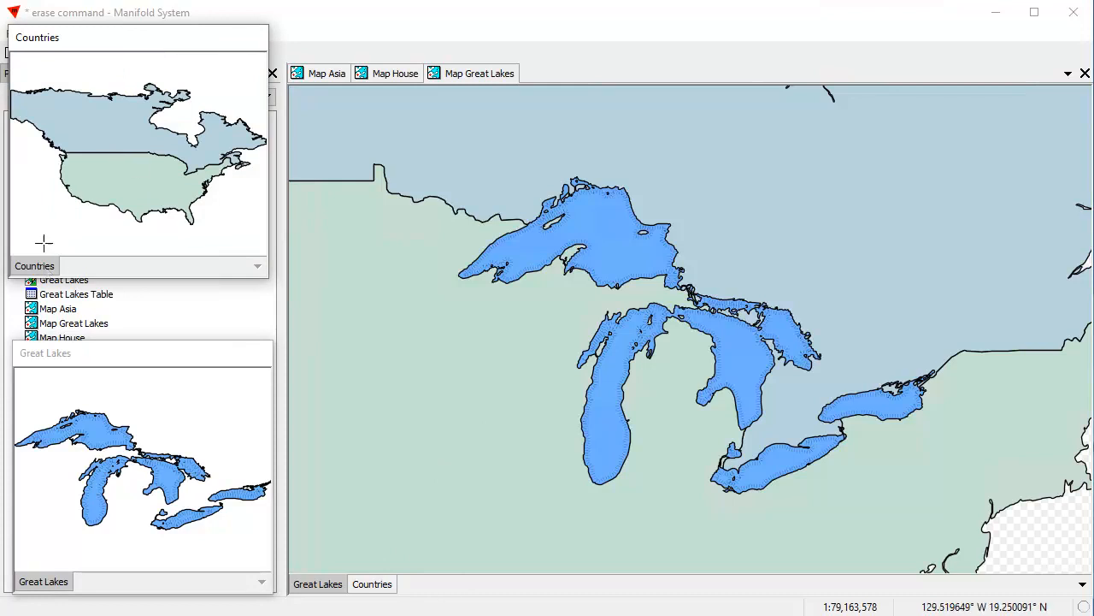
drag(152, 44, 144, 99)
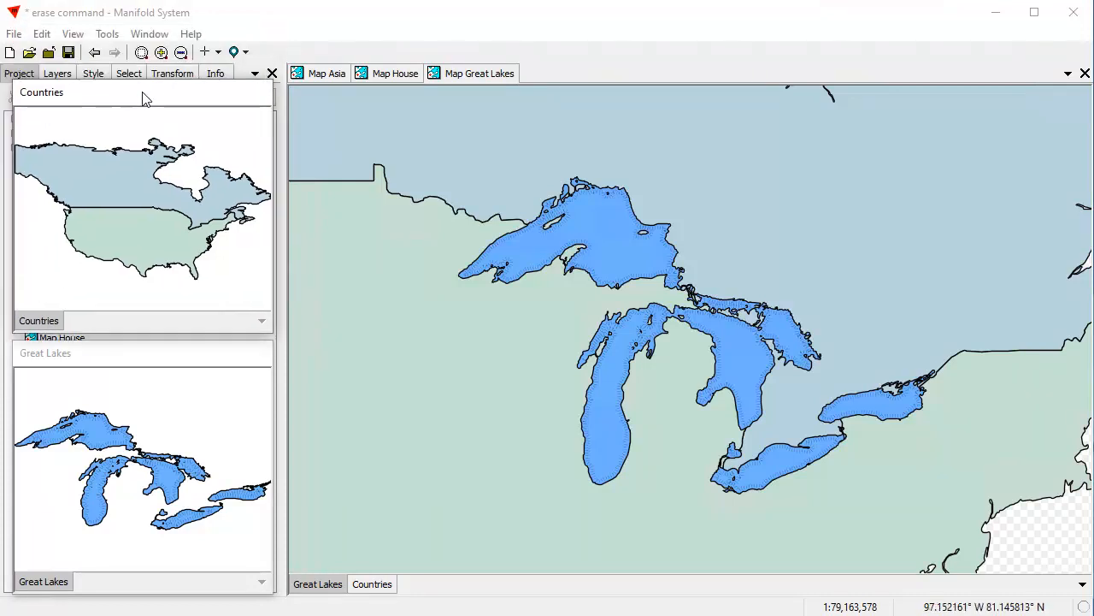
click(94, 52)
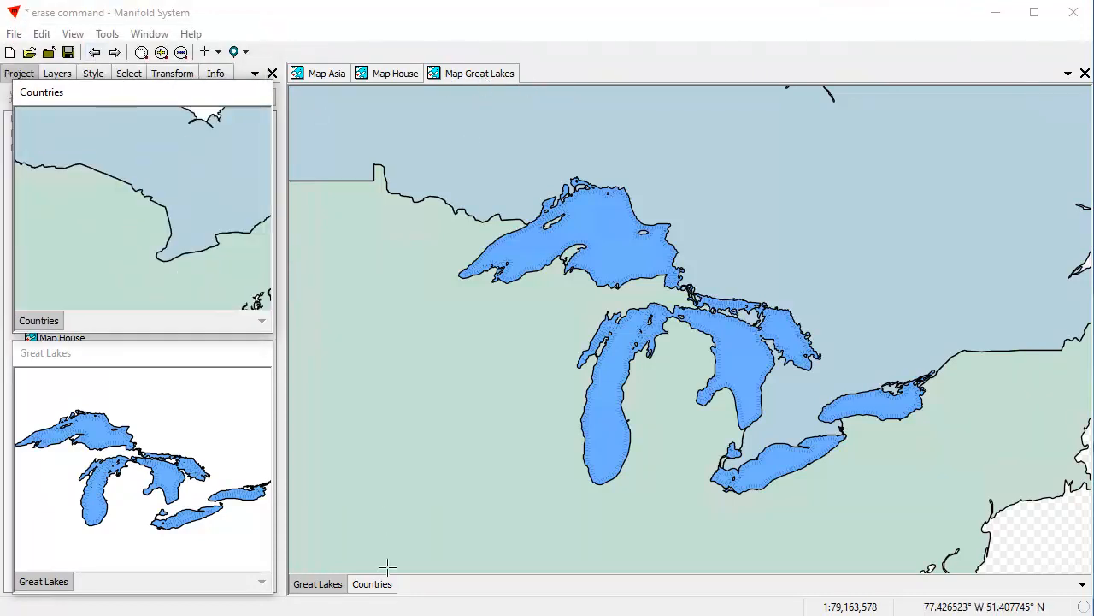
Step: Pick the lakes object in the Great Lakes layer and erase its shape from Countries with Use selection only and Keep inner part off
shift+click(338, 585)
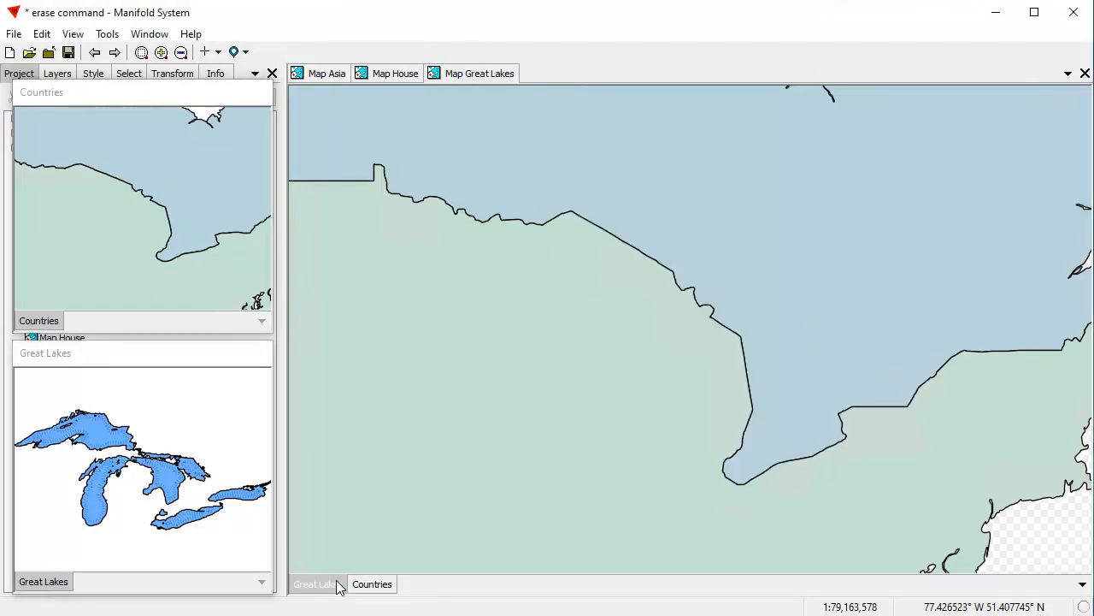
shift+click(338, 585)
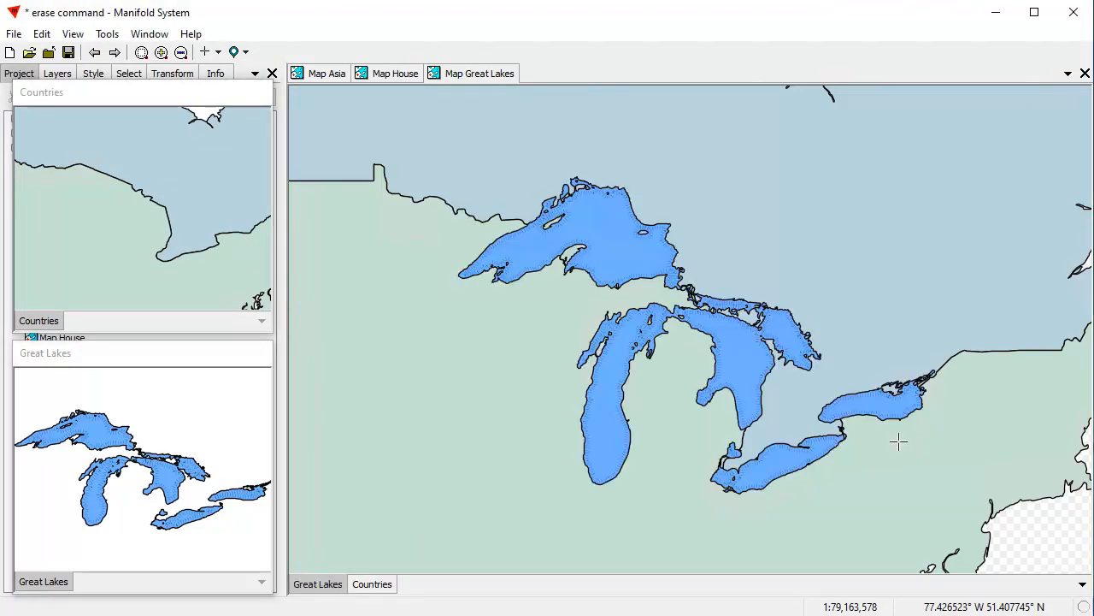
click(610, 245)
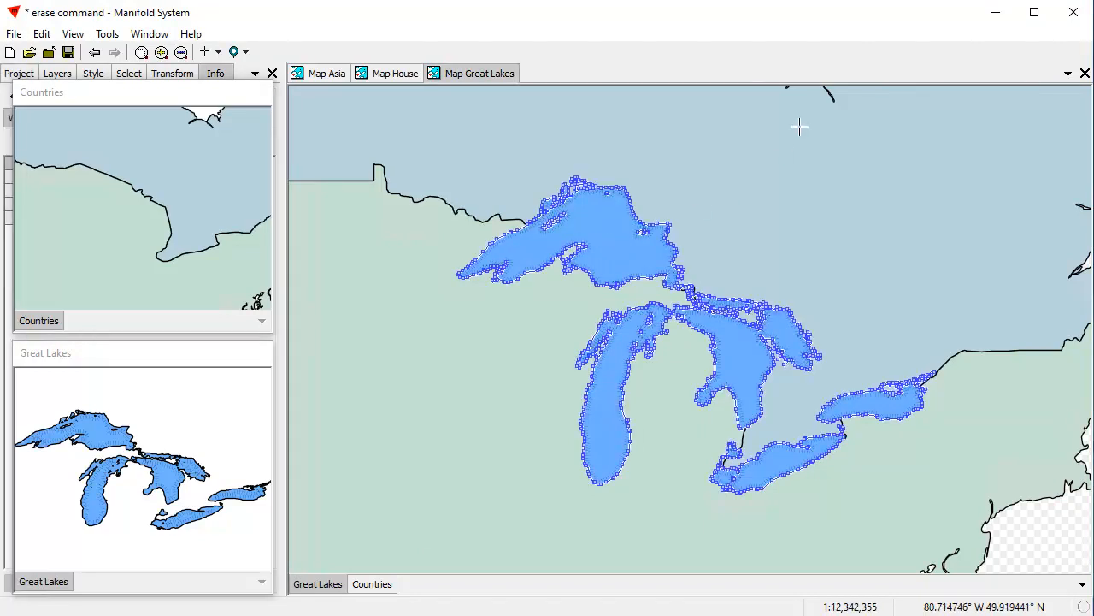
right_click(755, 126)
click(808, 158)
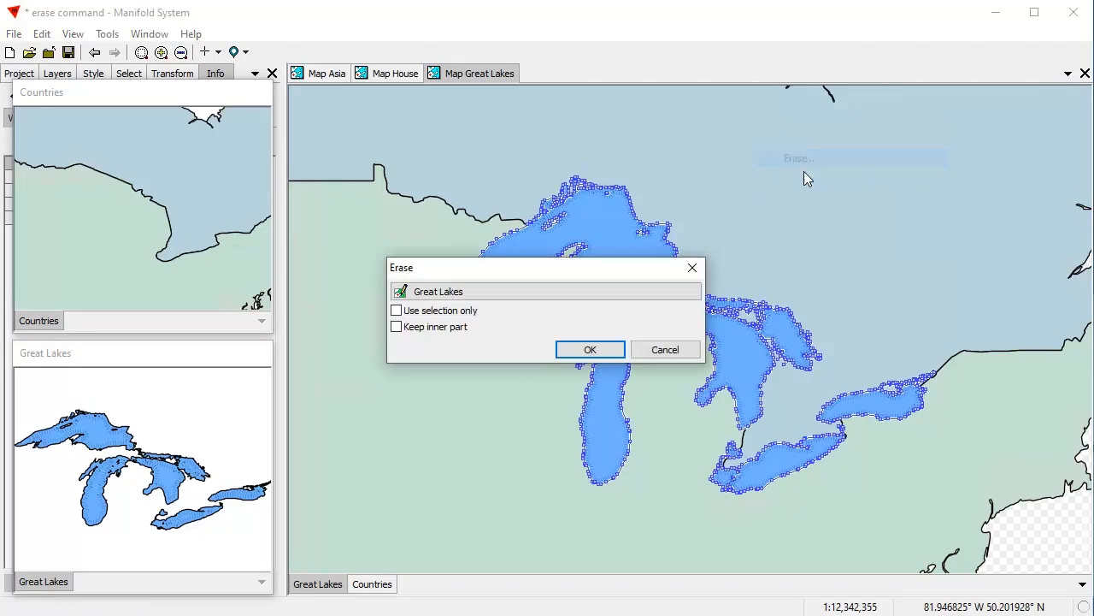
drag(587, 269, 930, 132)
click(906, 155)
click(820, 173)
click(928, 214)
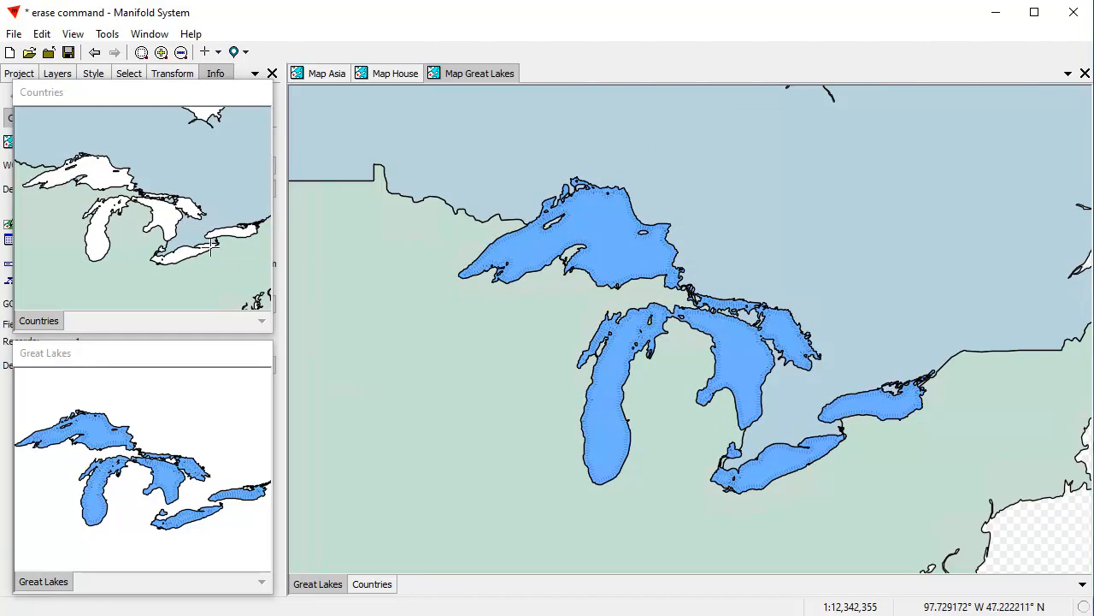
Step: Hide and reshow the Great Lakes layer to check the cut-outs beneath, and make Countries the active layer
shift+click(318, 584)
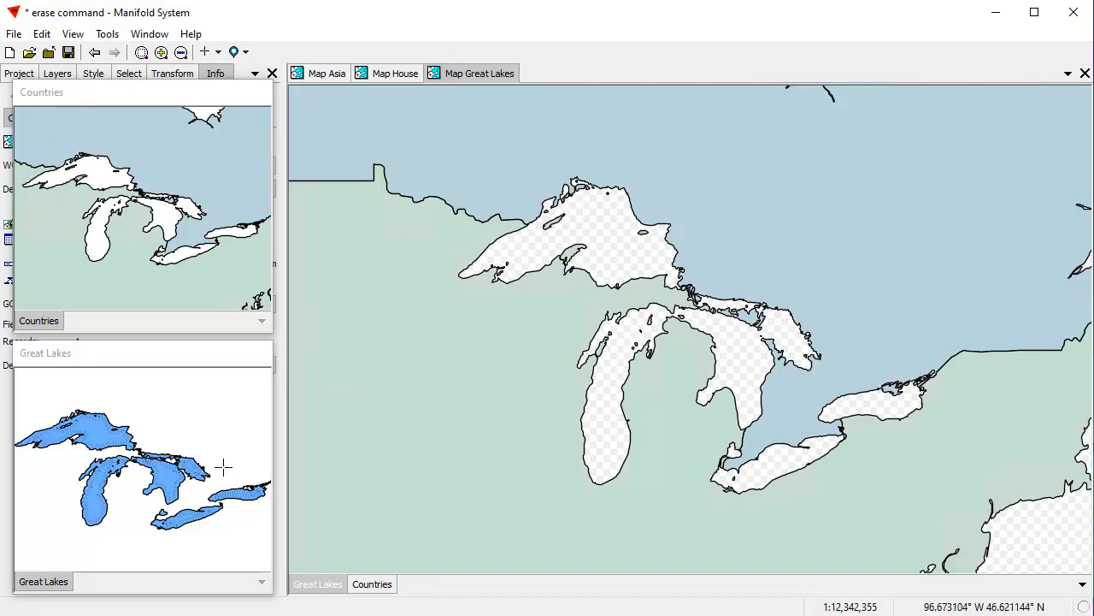
shift+click(323, 588)
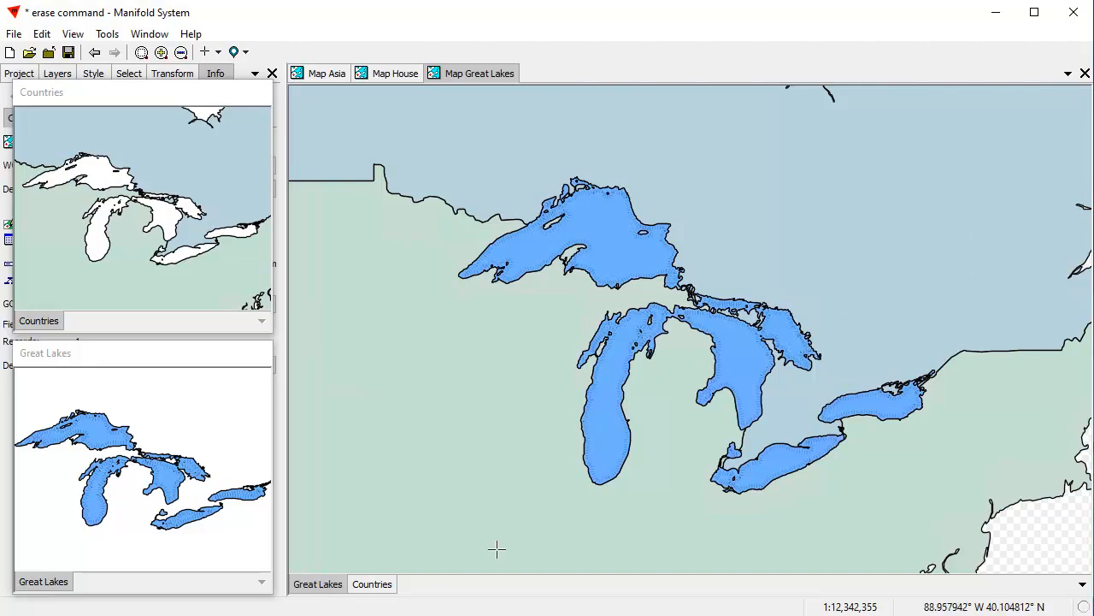
click(382, 588)
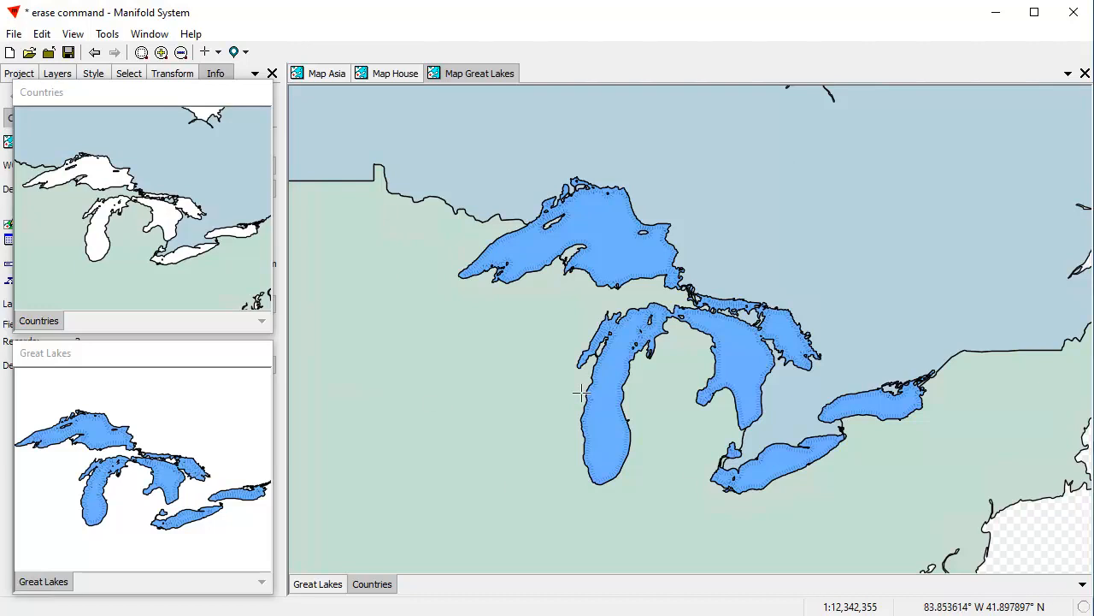
scroll(125, 224, down, 3)
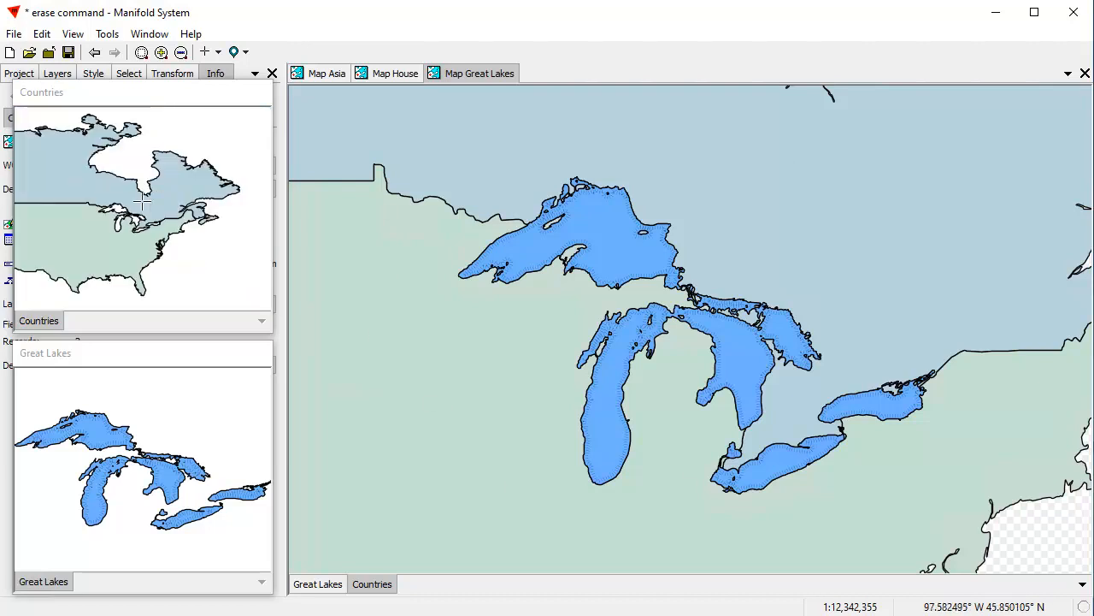
scroll(141, 230, up, 2)
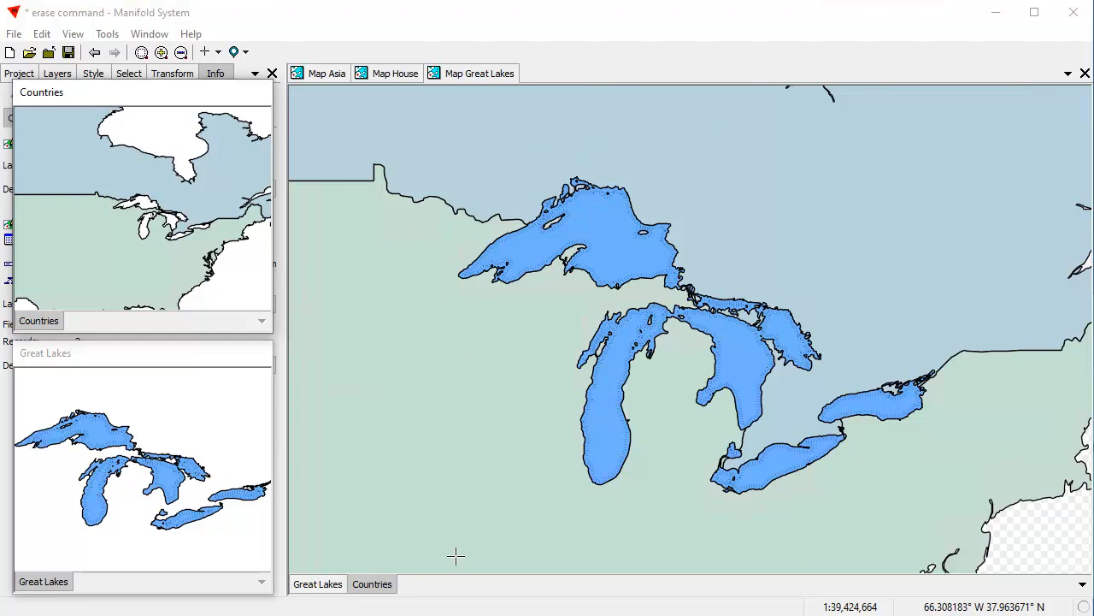
Step: Outline a rectangular area around all the lakes using Create Area with Snap to Bearing, spanning about 93.5° W to 75.1° W
click(218, 52)
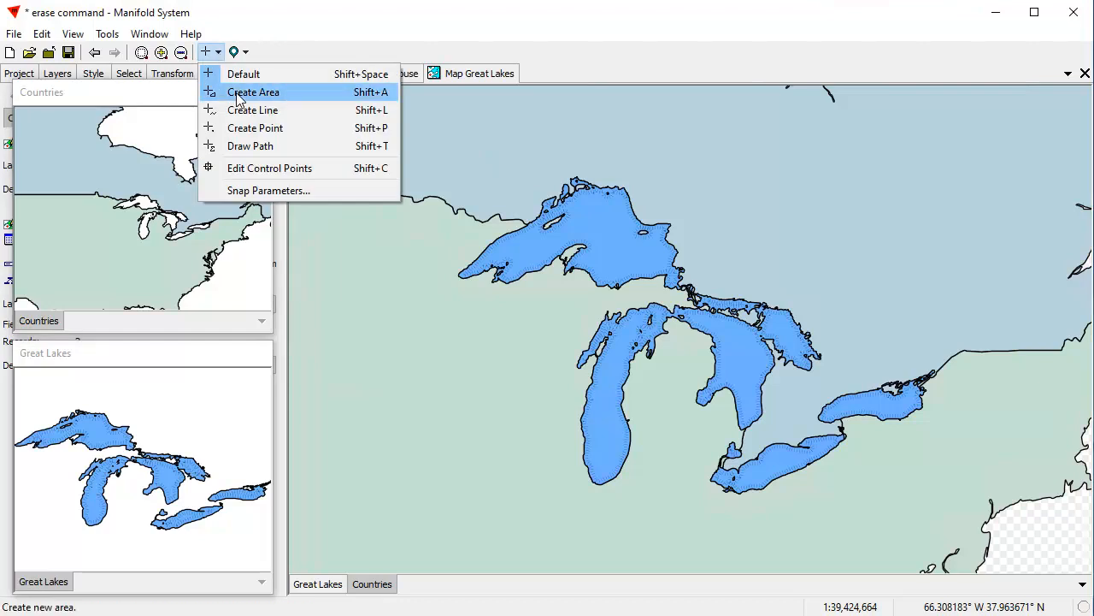
click(239, 94)
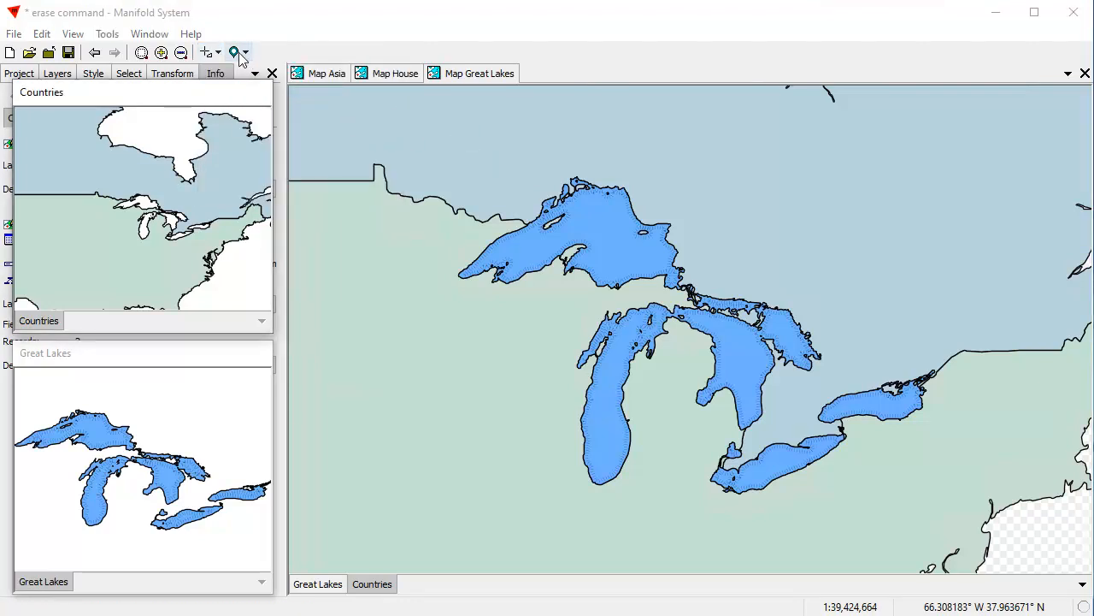
click(472, 76)
click(218, 52)
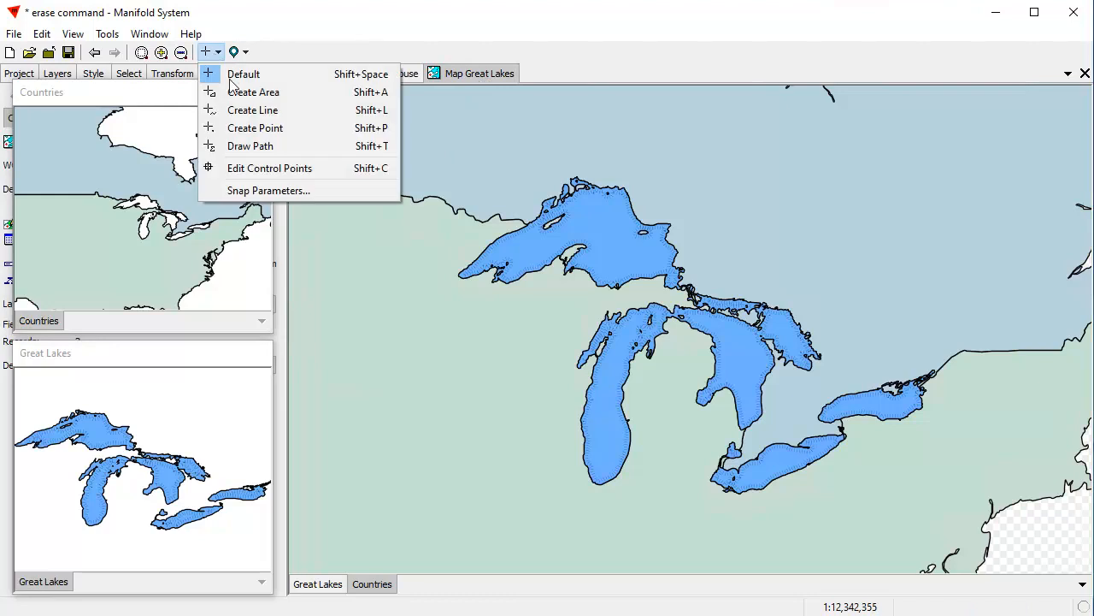
click(242, 92)
right_click(428, 137)
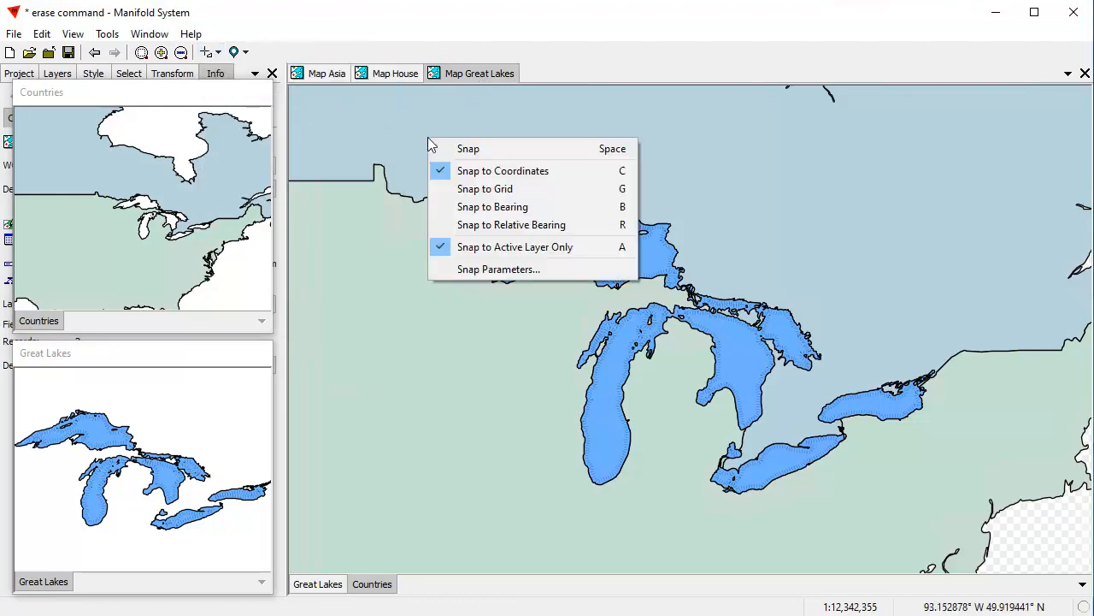
click(484, 207)
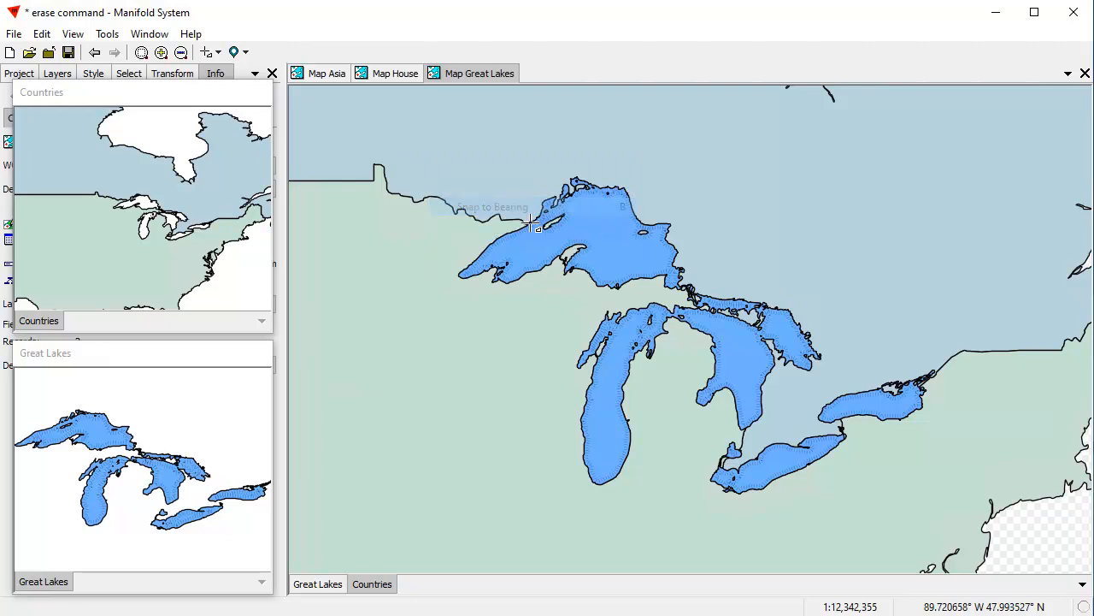
click(417, 141)
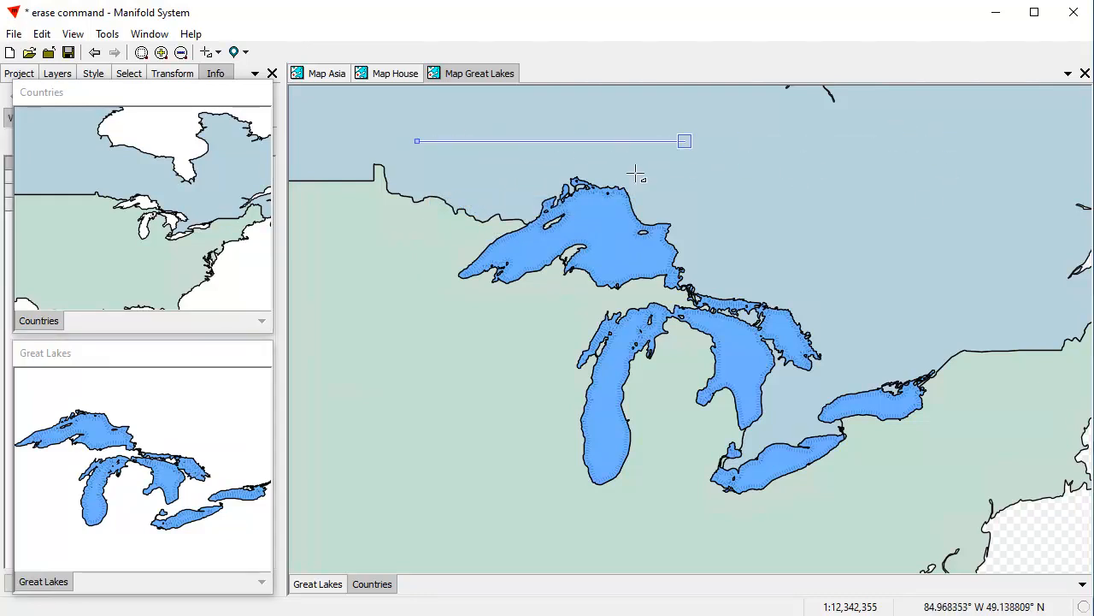
click(954, 141)
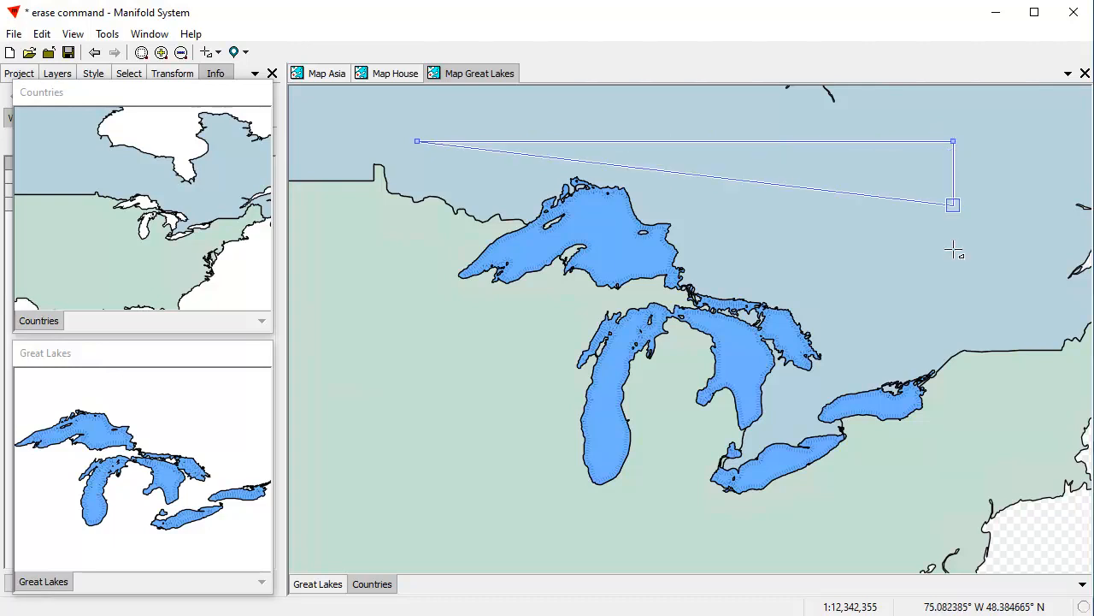
click(953, 530)
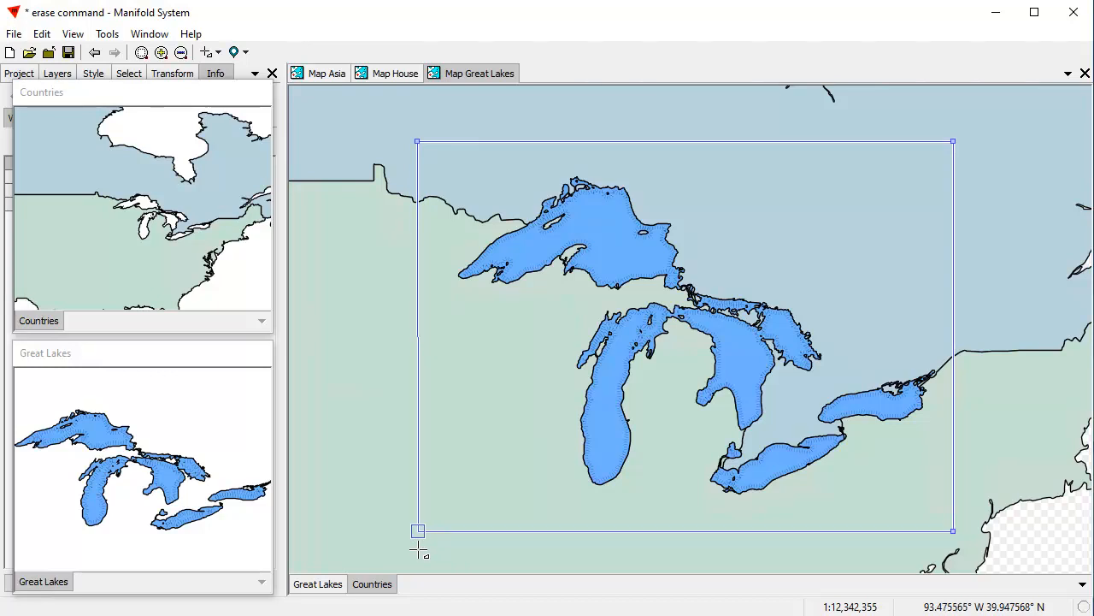
Step: Erase everything outside the drawn rectangle from the Countries layer with Keep inner part on, and return to the Default cursor mode
right_click(313, 337)
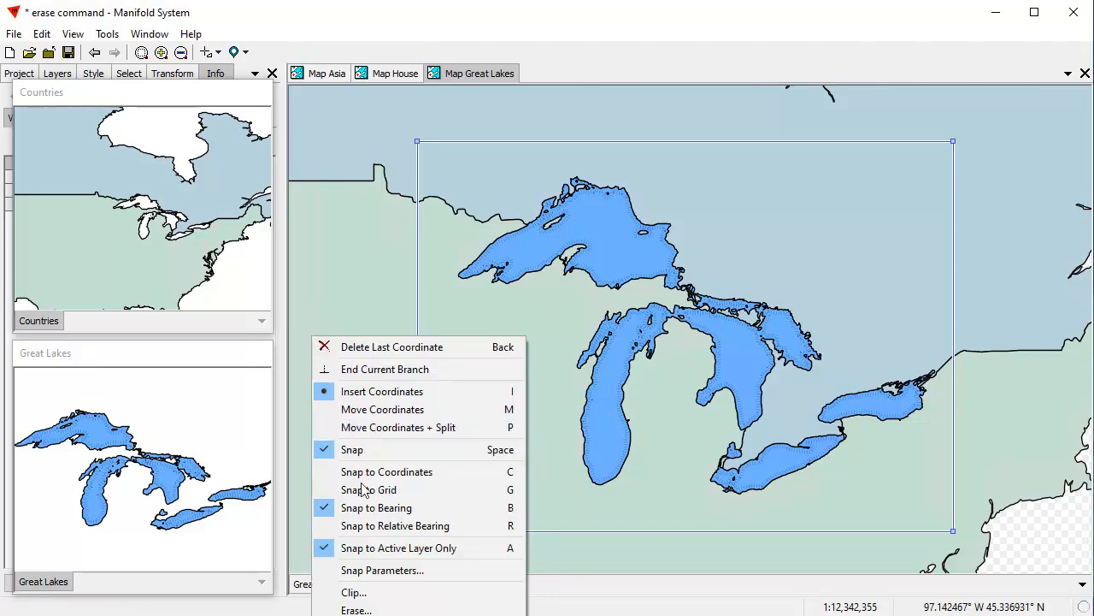
click(354, 609)
drag(511, 274, 873, 101)
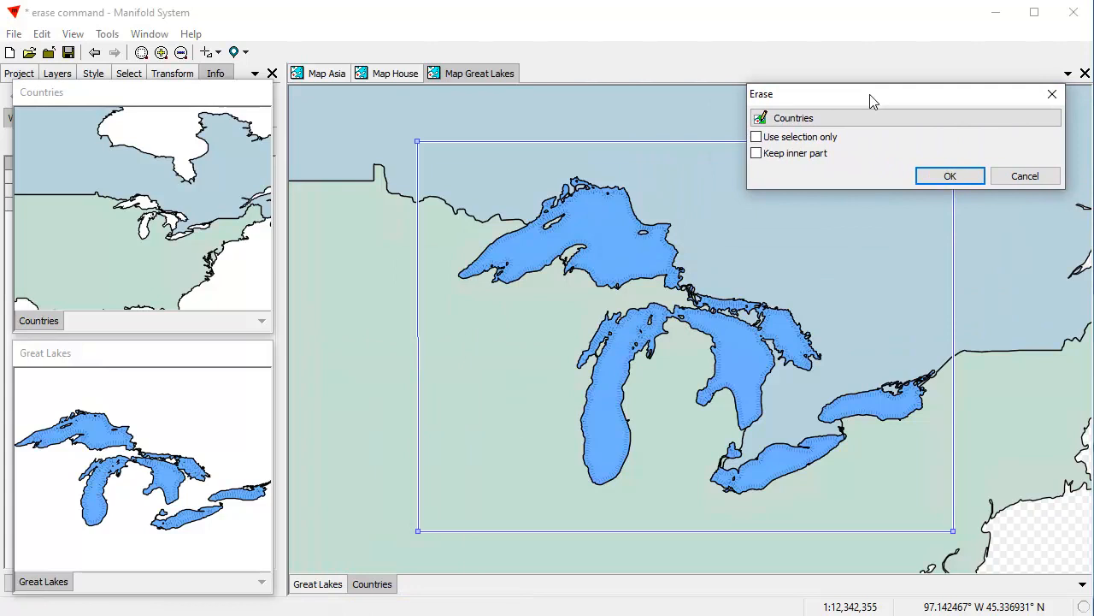
click(757, 157)
click(951, 177)
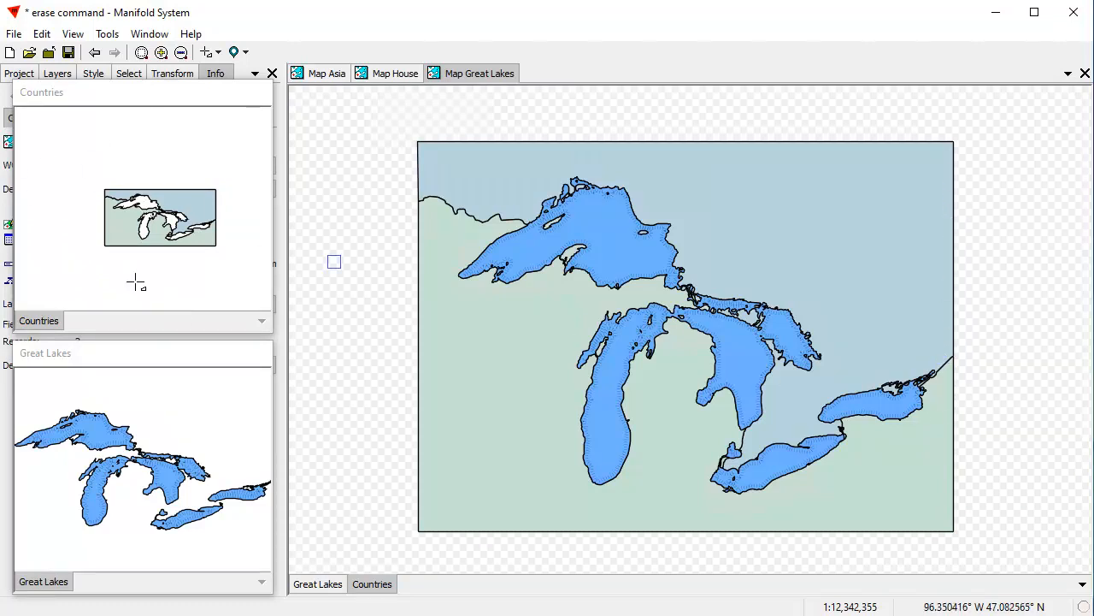
click(218, 52)
click(257, 74)
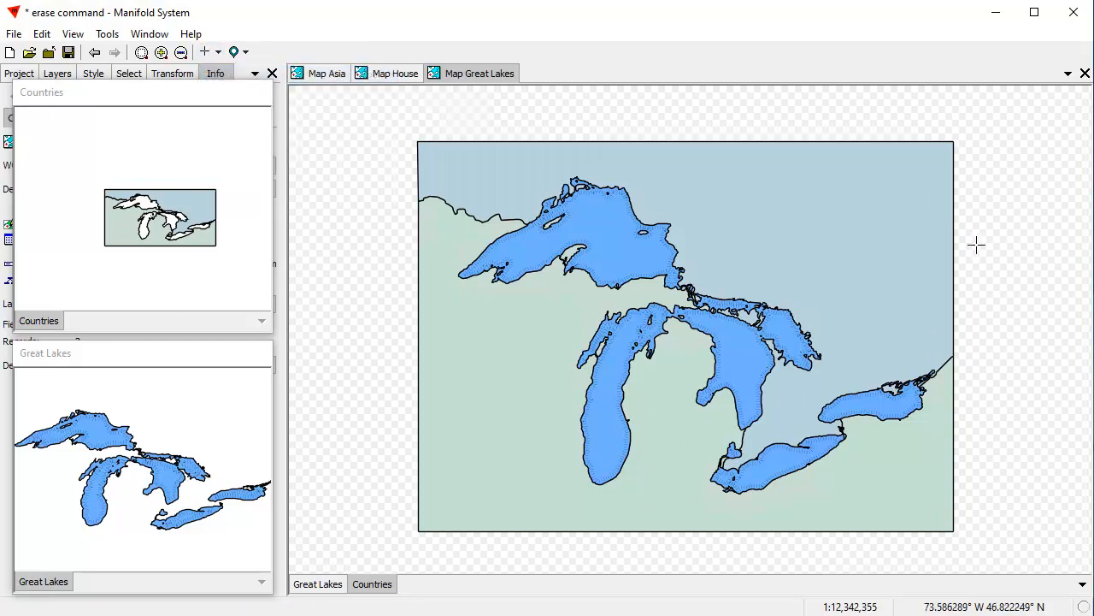